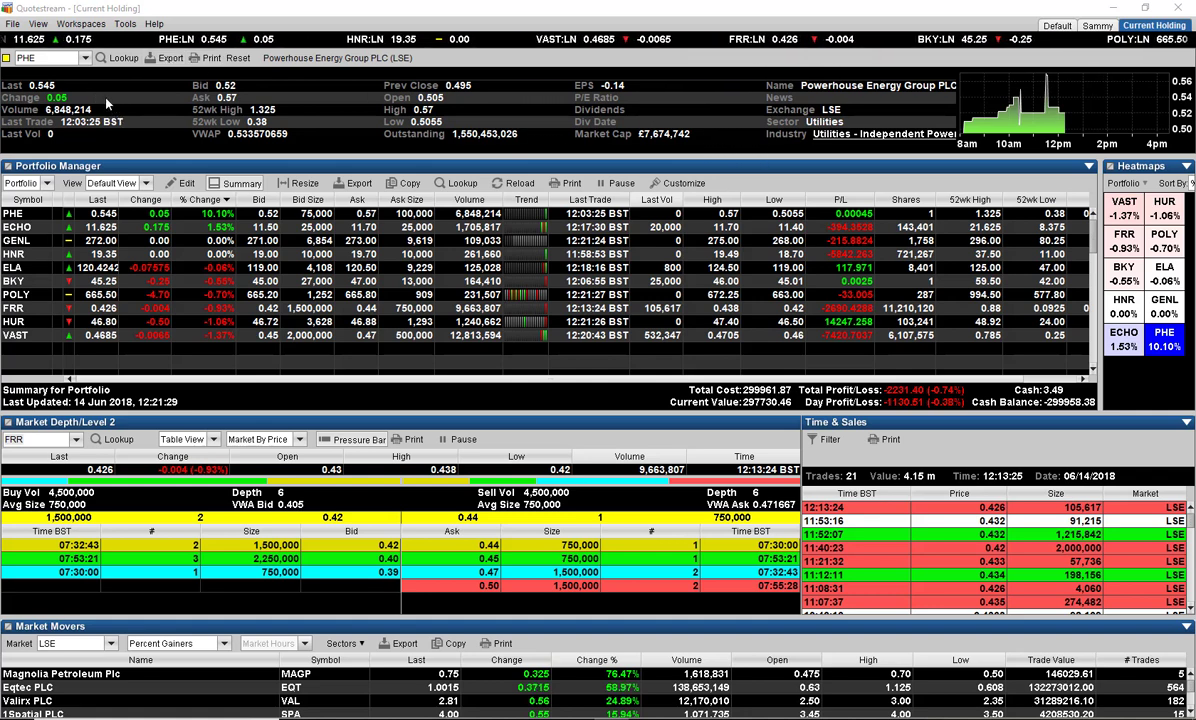
Step: Load the ELA symbol in the detailed quote window
{"action": "left_click", "coordinate": [85, 58]}
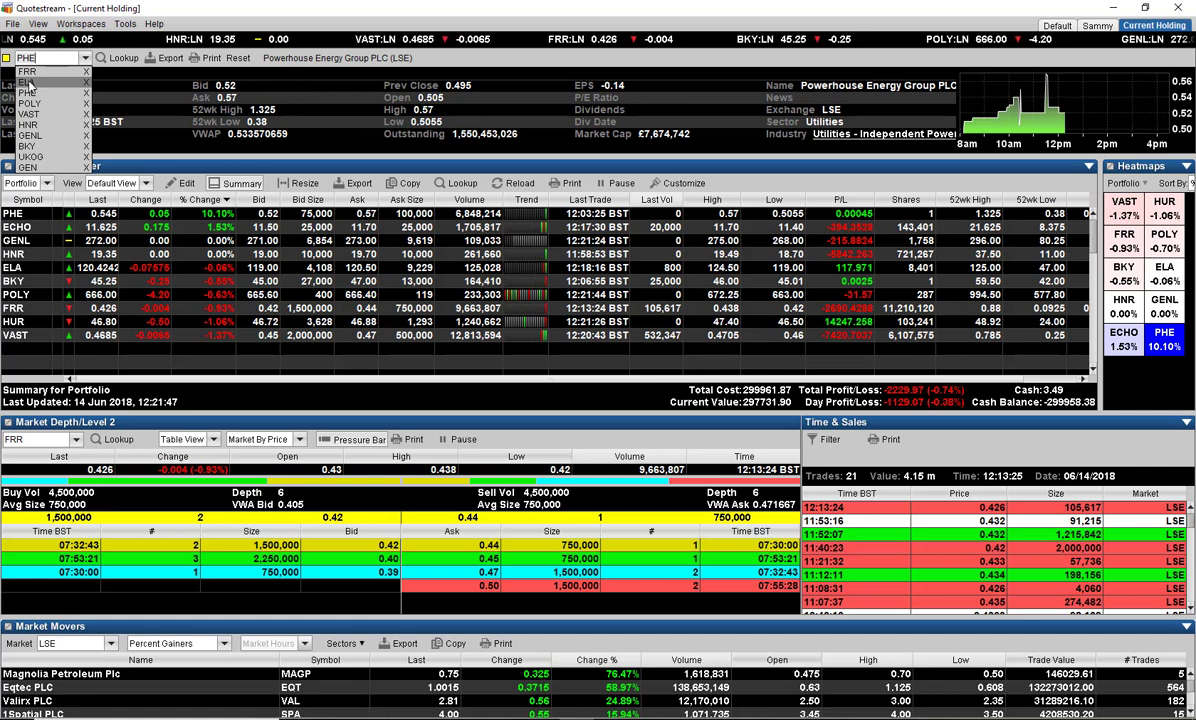
{"action": "left_click", "coordinate": [30, 84]}
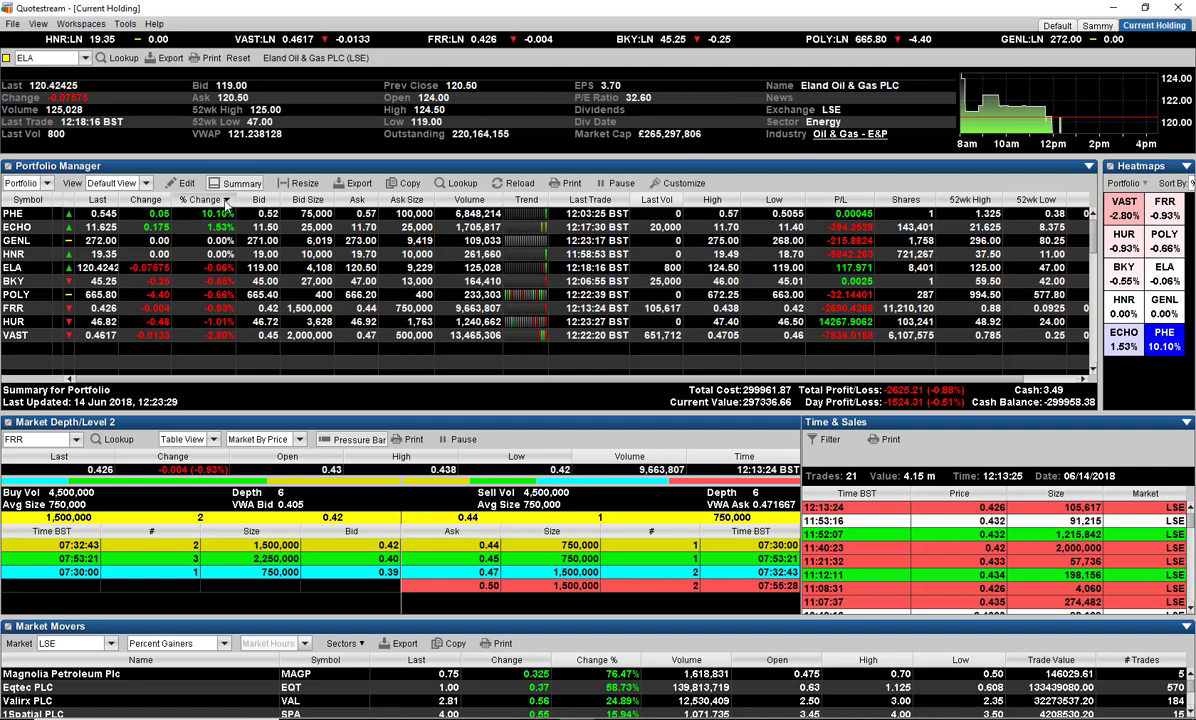
Step: Sort the portfolio holdings by % Change in ascending order, and return the sort to descending
{"action": "left_click", "coordinate": [226, 200]}
{"action": "left_click", "coordinate": [215, 199]}
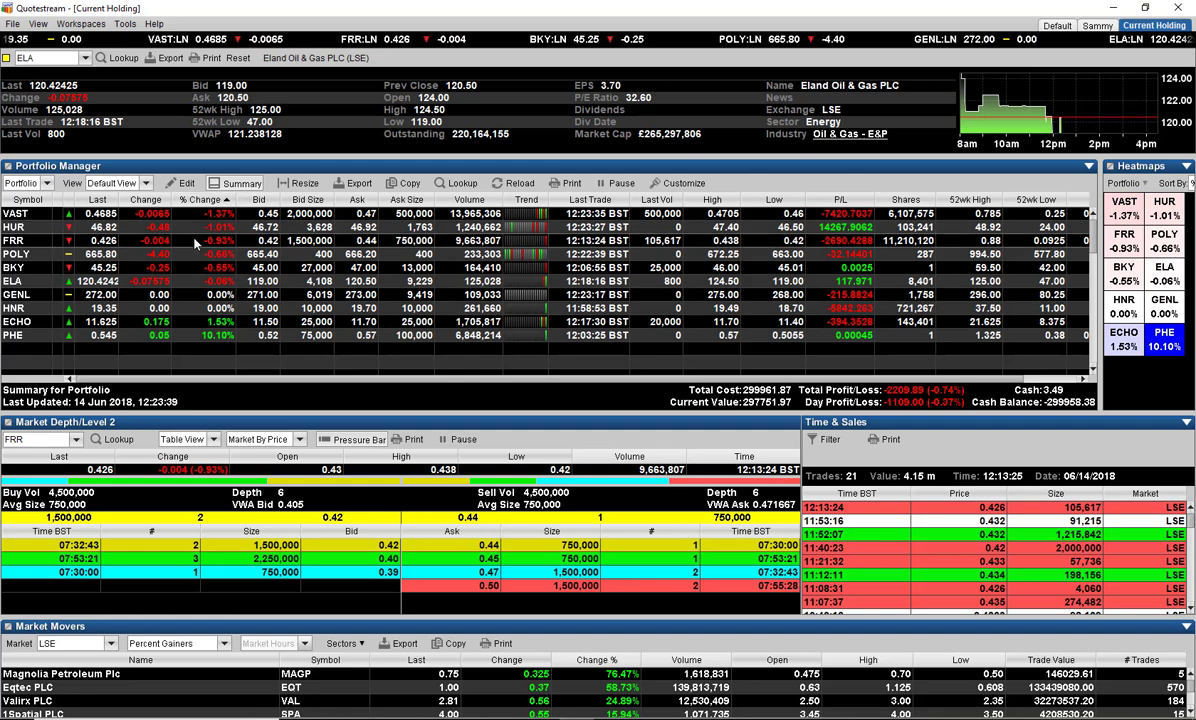
{"action": "left_click", "coordinate": [226, 201]}
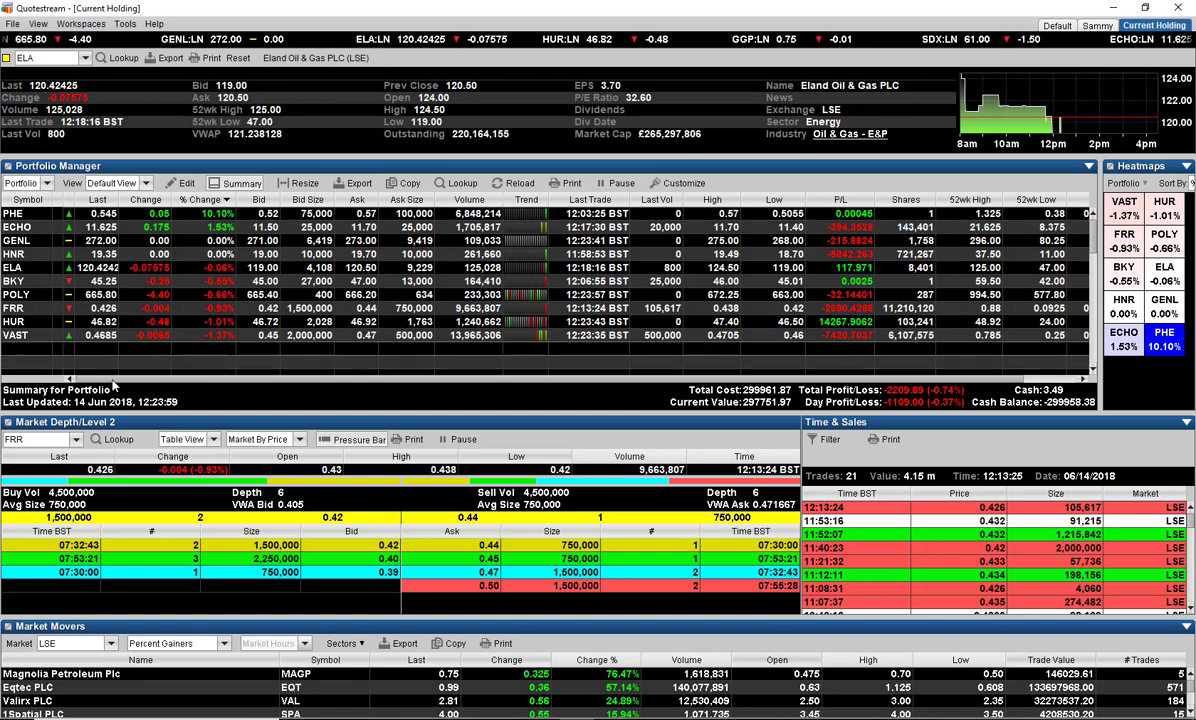
Step: Load PHE in Market Depth/Level 2 and look through its trades in Time & Sales
{"action": "left_click", "coordinate": [77, 441]}
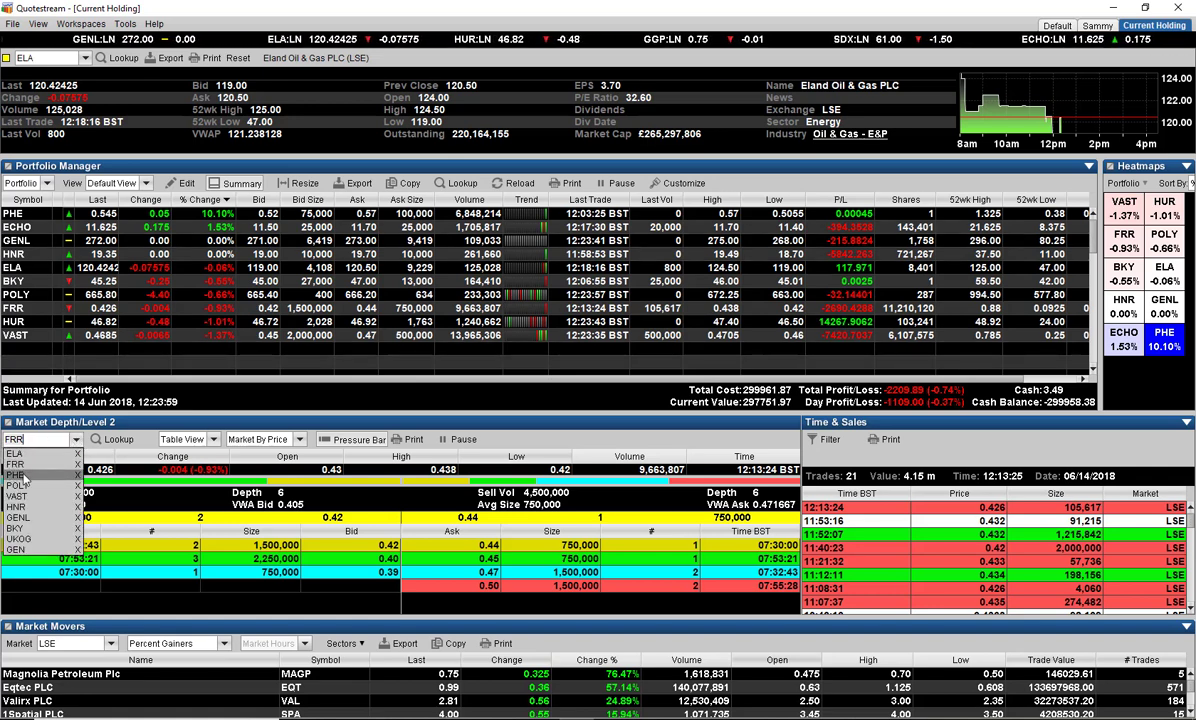
{"action": "left_click", "coordinate": [18, 476]}
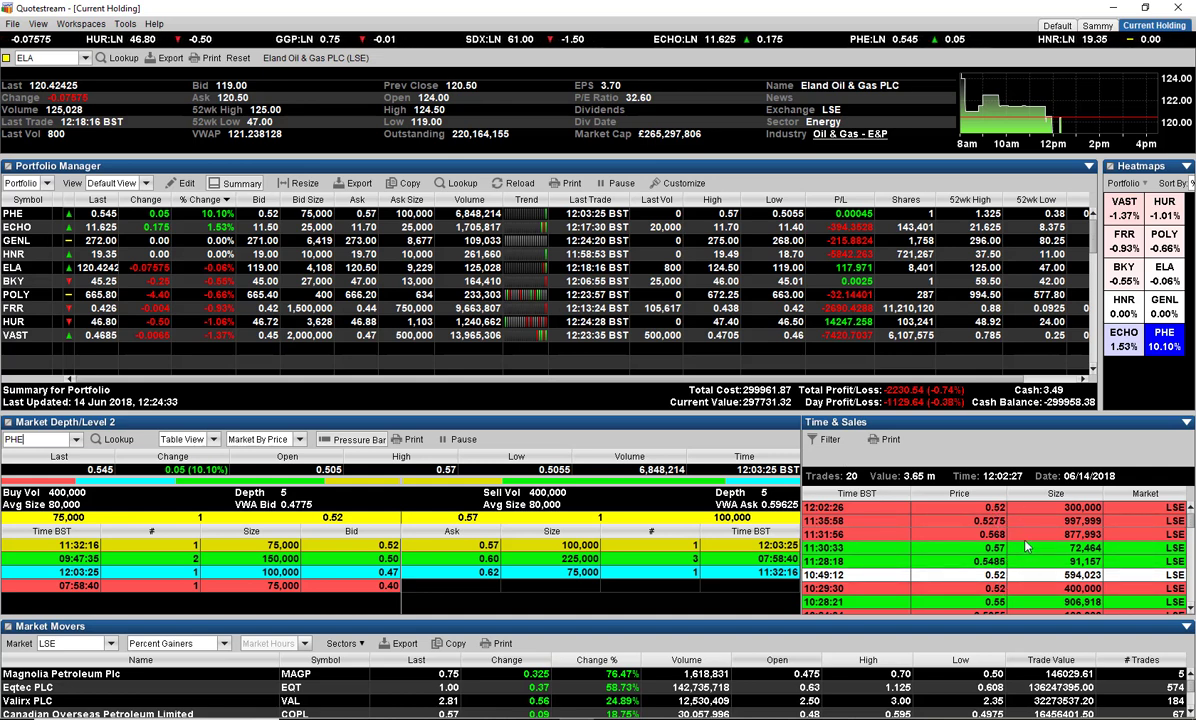
{"action": "scroll", "coordinate": [1025, 547], "scroll_direction": "down", "scroll_amount": 1}
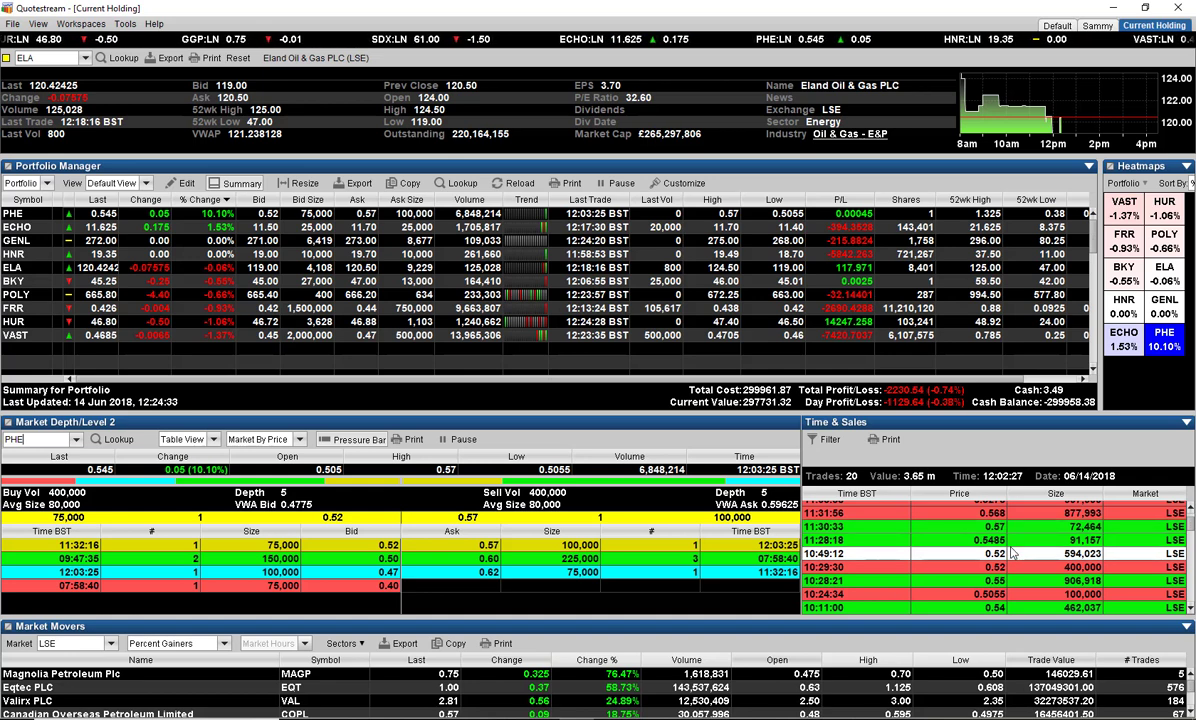
{"action": "scroll", "coordinate": [1012, 558], "scroll_direction": "down", "scroll_amount": 1}
{"action": "scroll", "coordinate": [1008, 567], "scroll_direction": "up", "scroll_amount": 2}
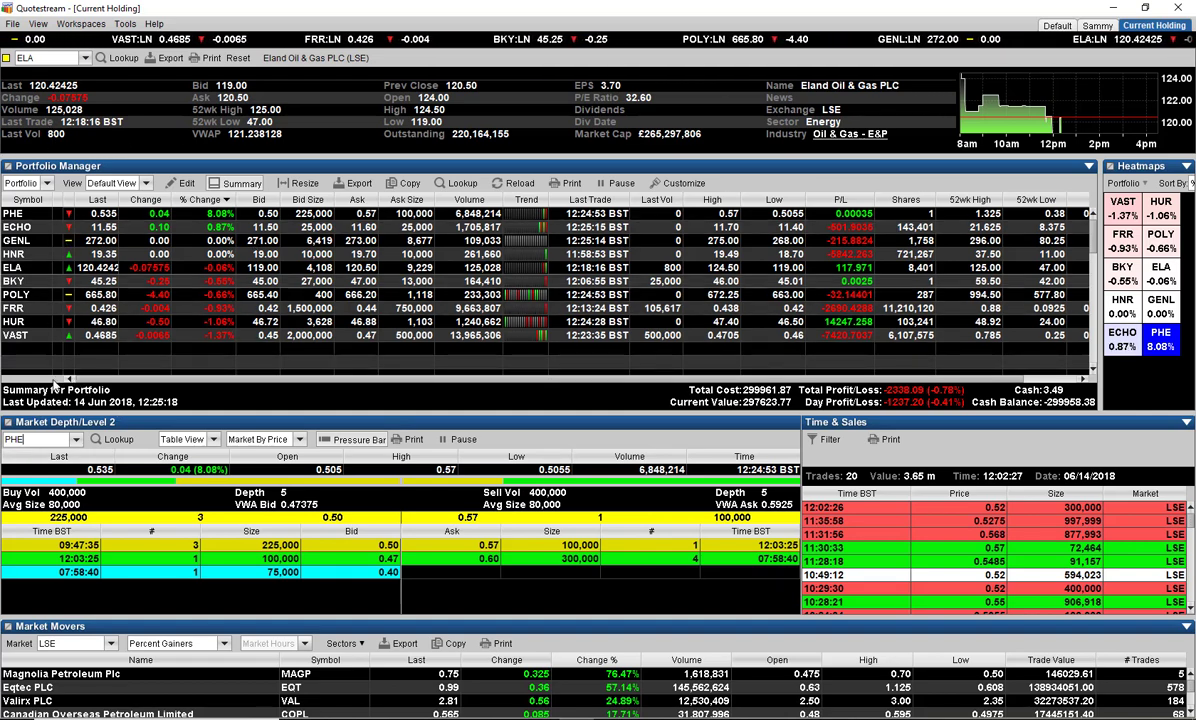
Step: Load the ECHO symbol in Market Depth/Level 2
{"action": "left_click", "coordinate": [76, 439]}
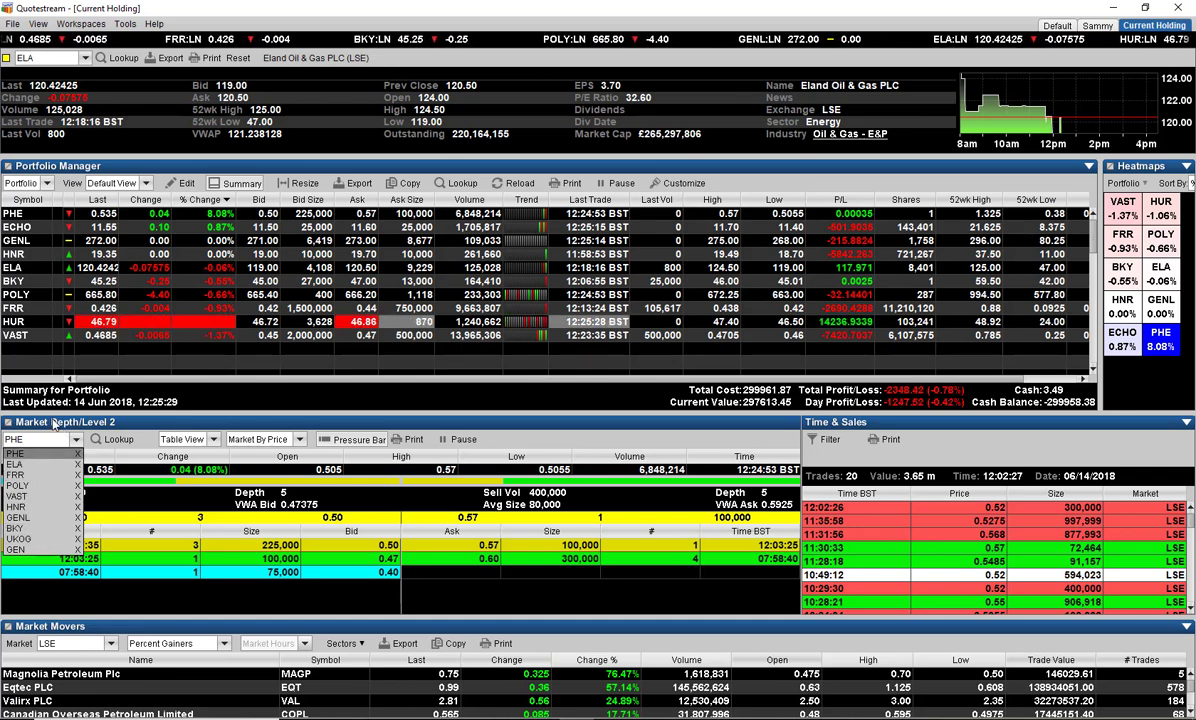
{"action": "key", "text": "BackSpace"}
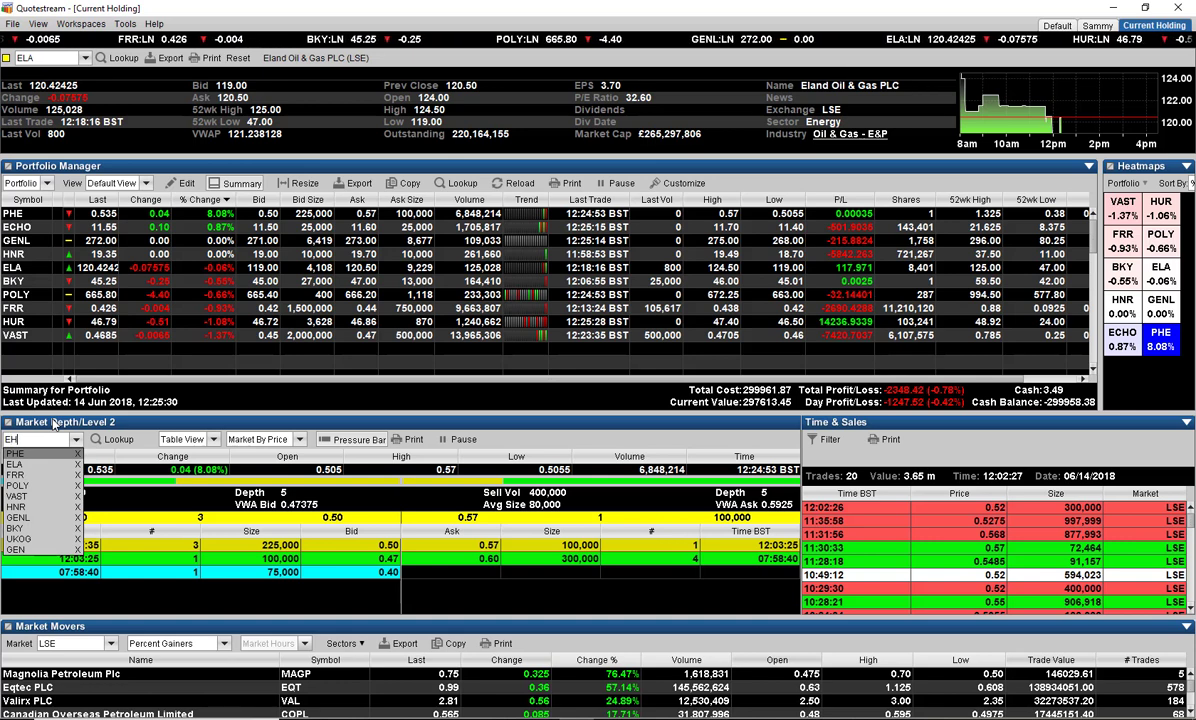
{"action": "type", "text": "ECH"}
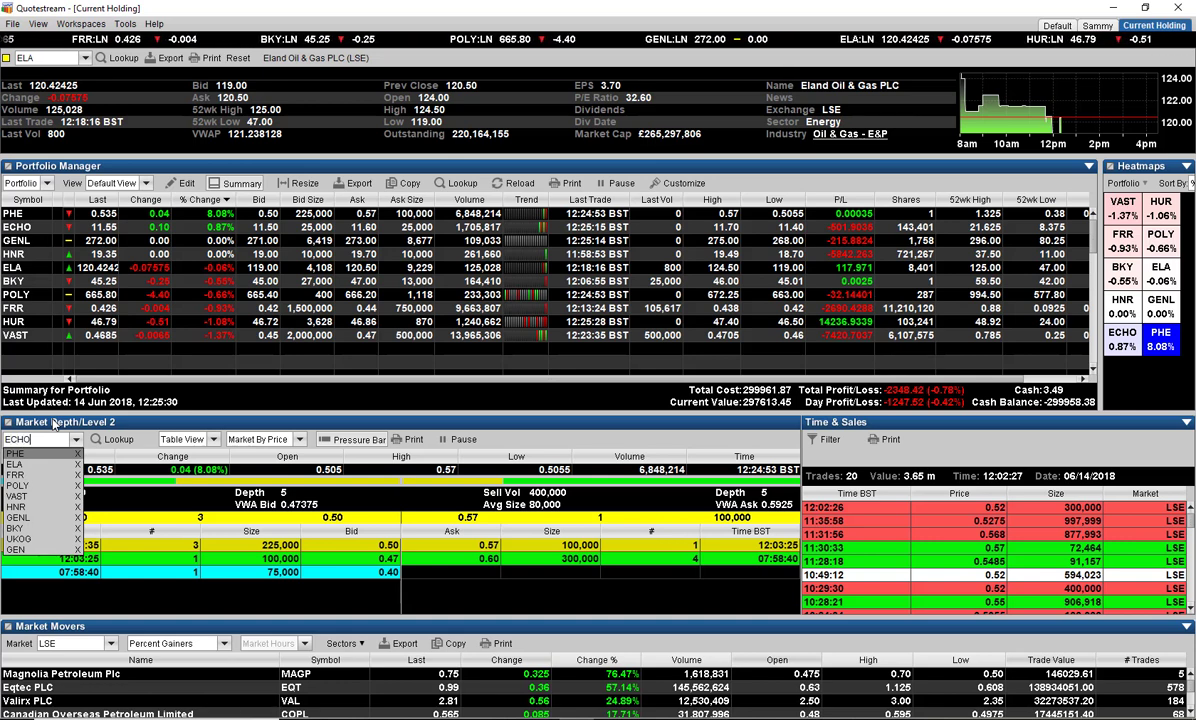
{"action": "type", "text": "O"}
{"action": "key", "text": "Return"}
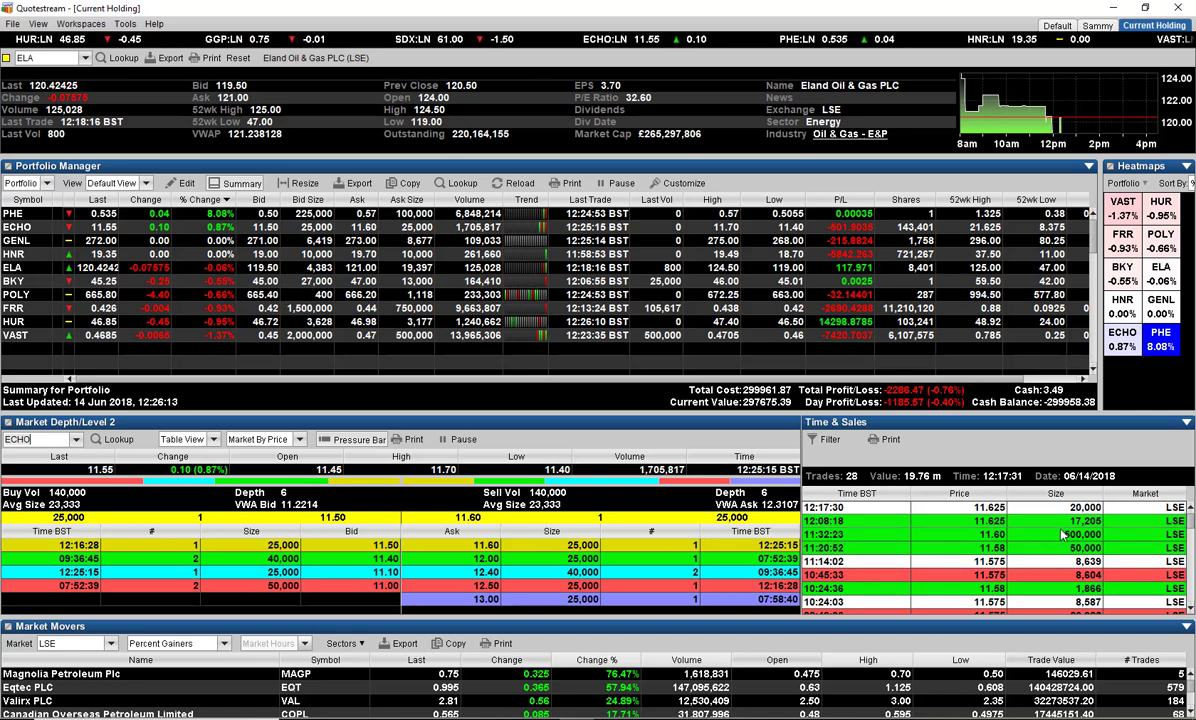
Step: Review the day's ECHO trades in Time & Sales, from the latest to the earlier ones and back
{"action": "scroll", "coordinate": [1062, 535], "scroll_direction": "down", "scroll_amount": 2}
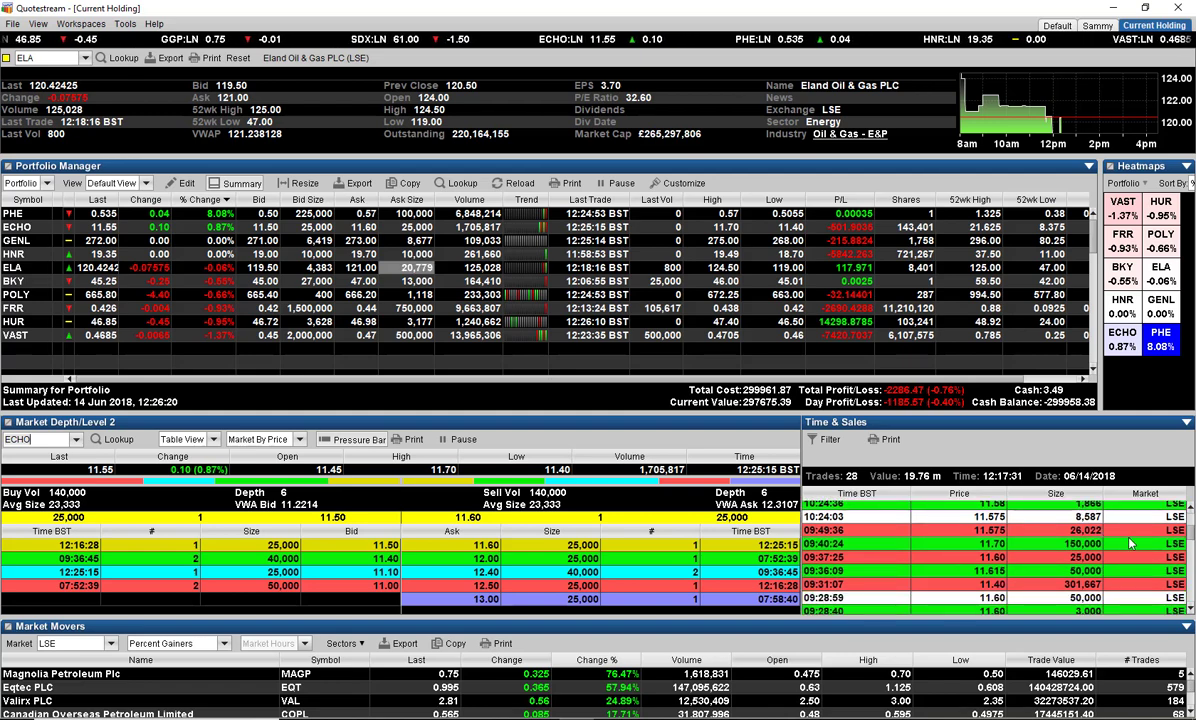
{"action": "scroll", "coordinate": [1140, 537], "scroll_direction": "down", "scroll_amount": 1}
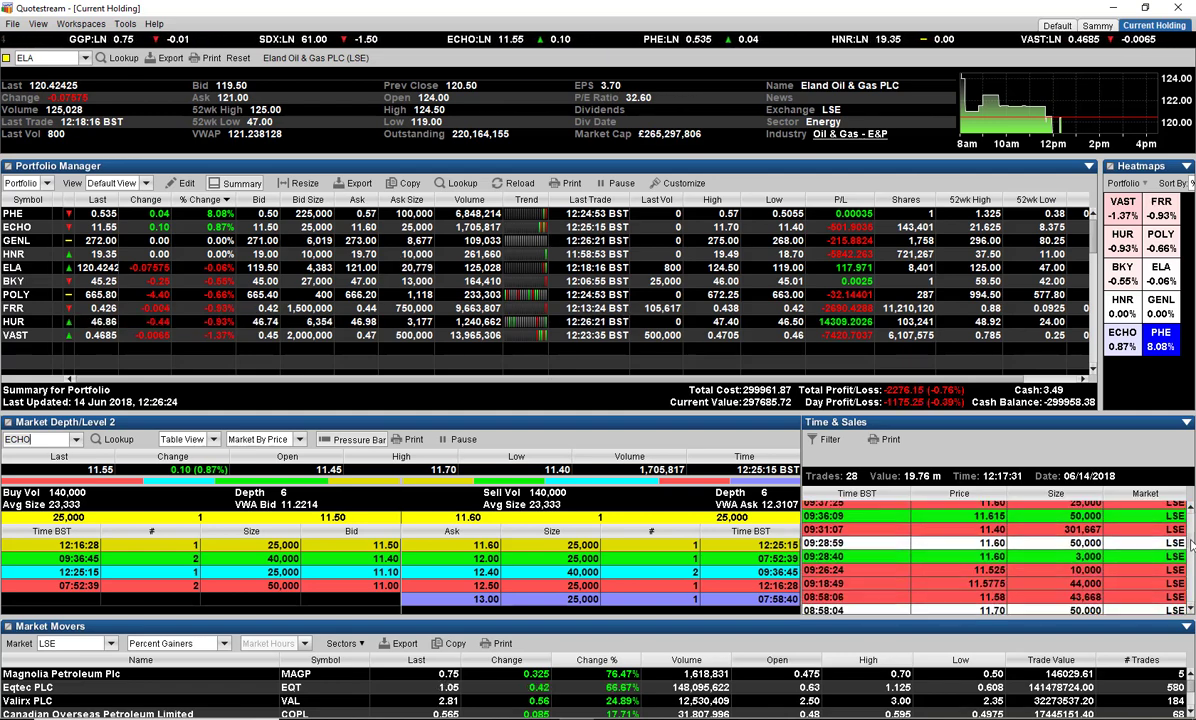
{"action": "scroll", "coordinate": [1182, 545], "scroll_direction": "down", "scroll_amount": 1}
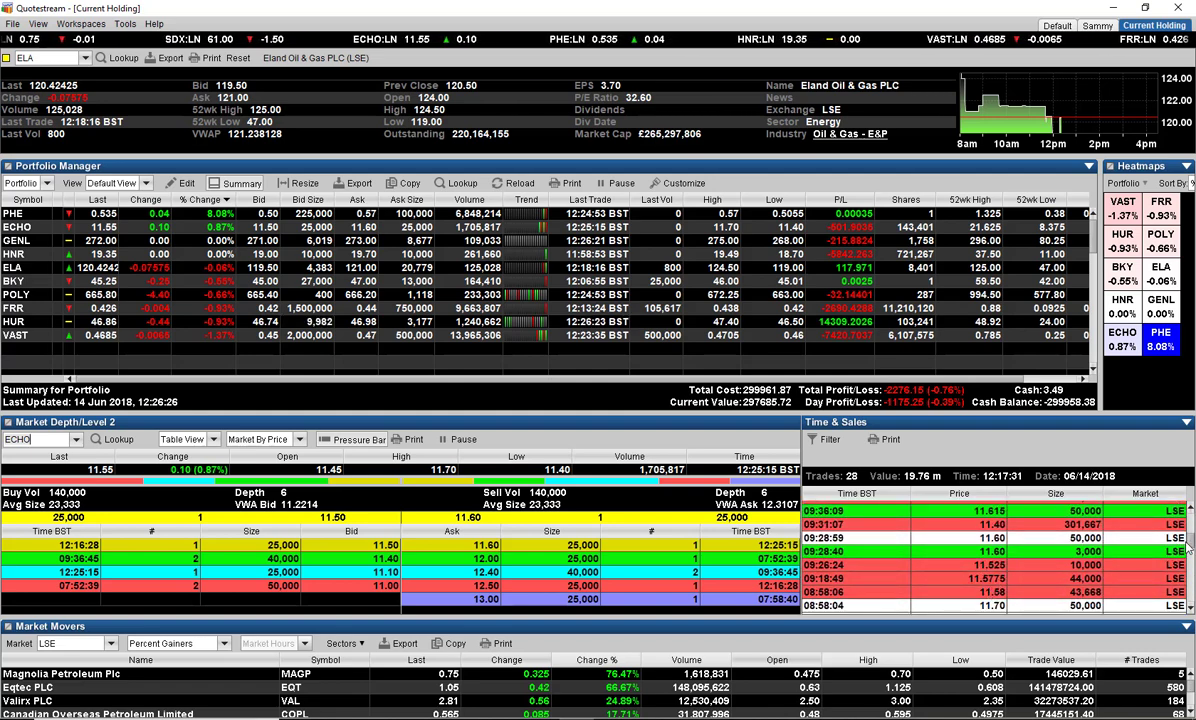
{"action": "scroll", "coordinate": [1172, 552], "scroll_direction": "down", "scroll_amount": 3}
{"action": "left_click_drag", "start_coordinate": [1187, 572], "coordinate": [1188, 515]}
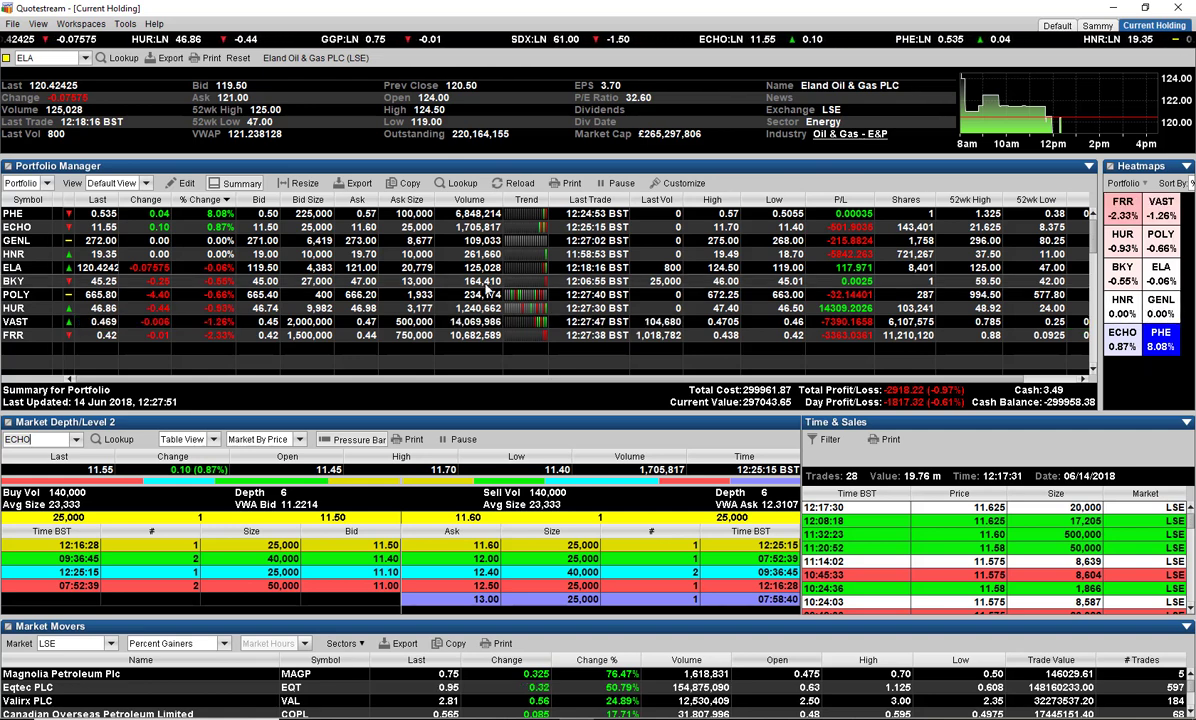
Step: Load the GENL symbol in the detailed quote window
{"action": "left_click", "coordinate": [75, 439]}
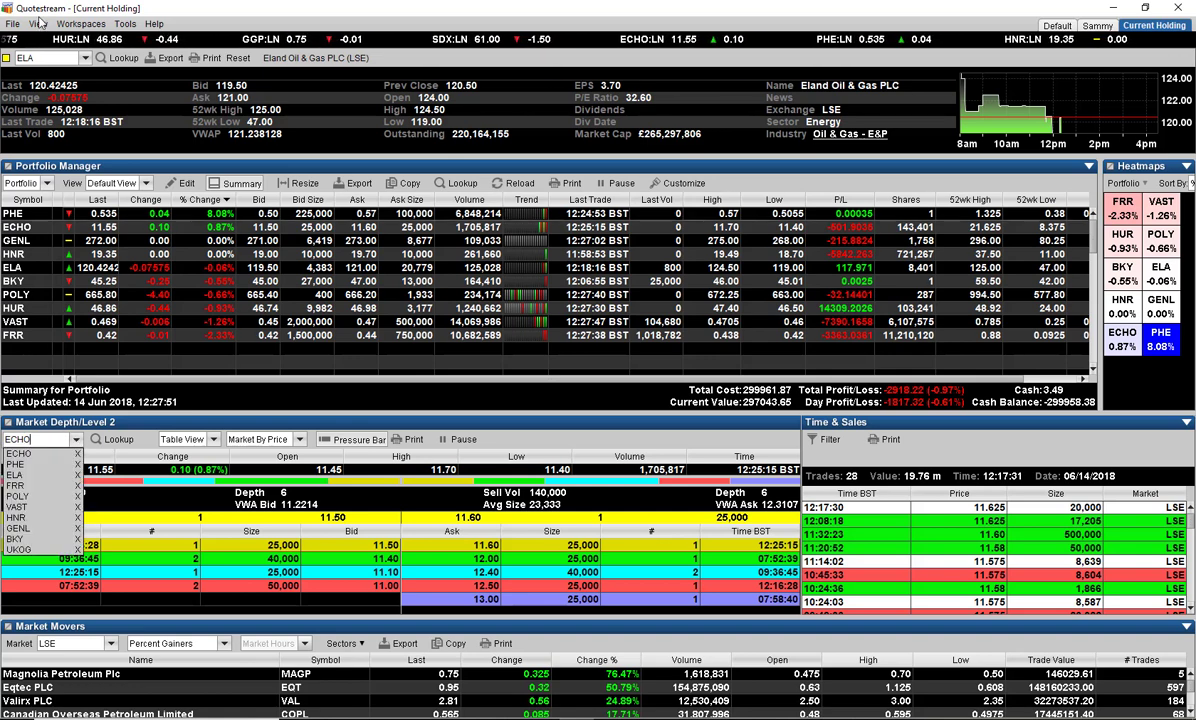
{"action": "left_click", "coordinate": [85, 57]}
{"action": "left_click", "coordinate": [40, 102]}
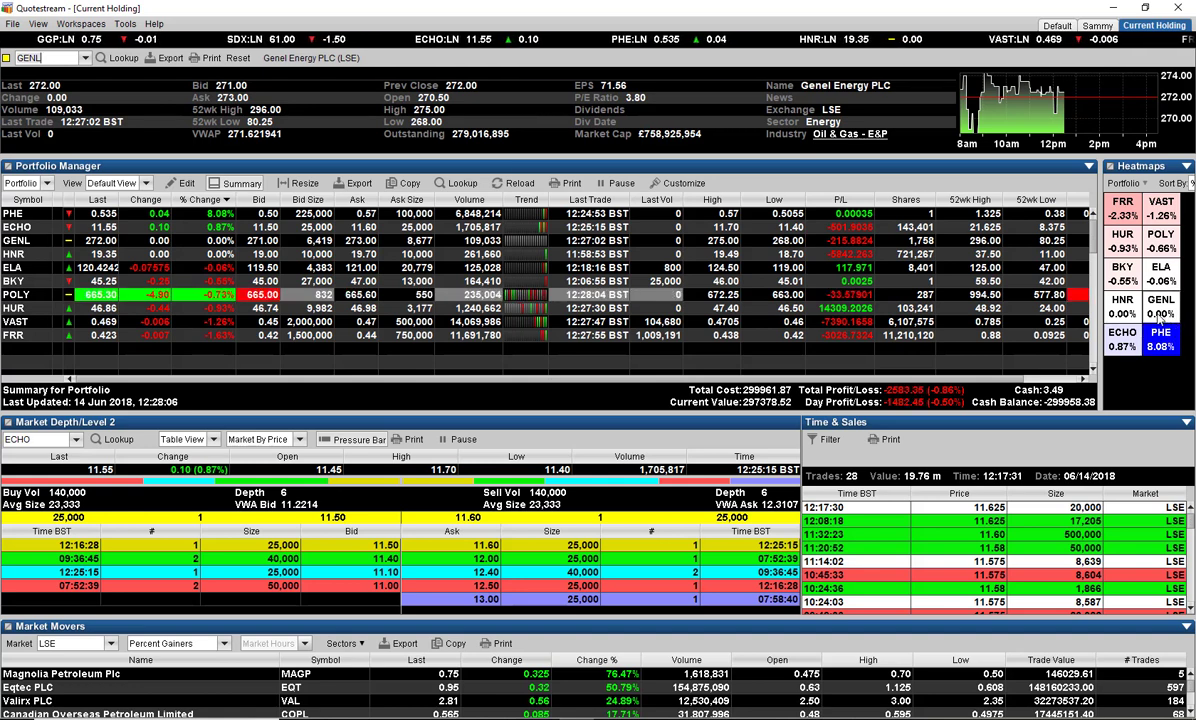
Step: Inspect the quote details of individual holdings in the portfolio heatmap, including GENL and FRR
{"action": "mouse_move", "coordinate": [1160, 315]}
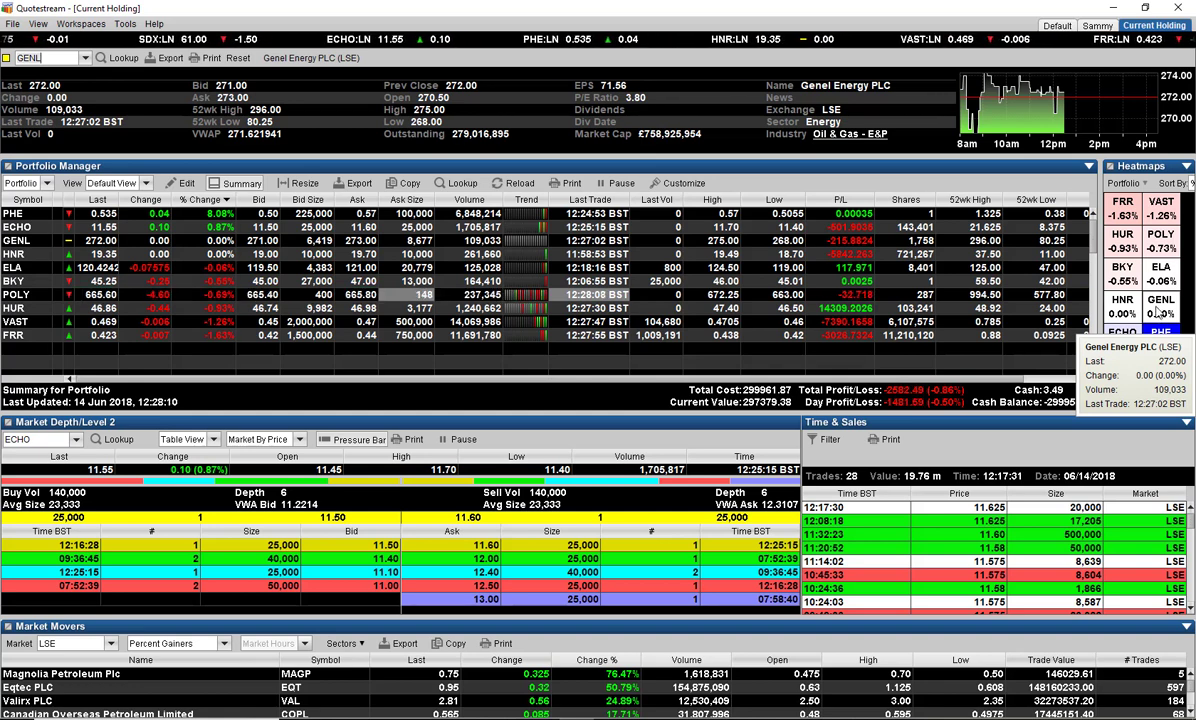
{"action": "mouse_move", "coordinate": [1121, 322]}
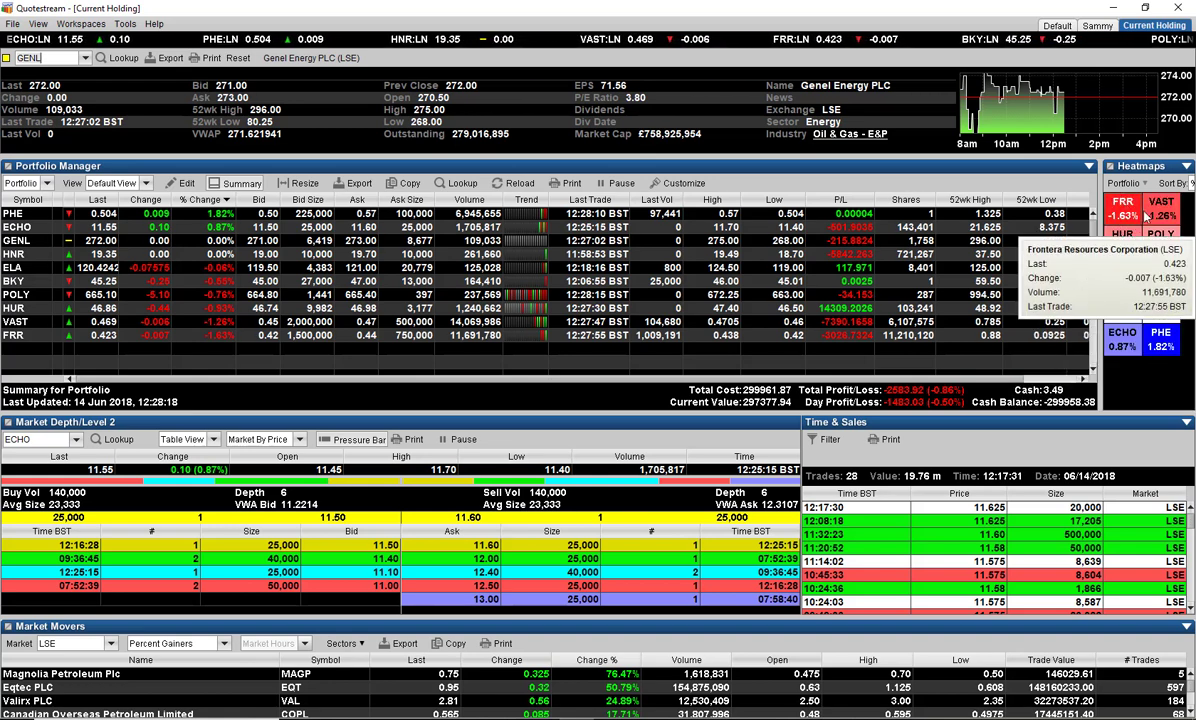
{"action": "mouse_move", "coordinate": [1125, 218]}
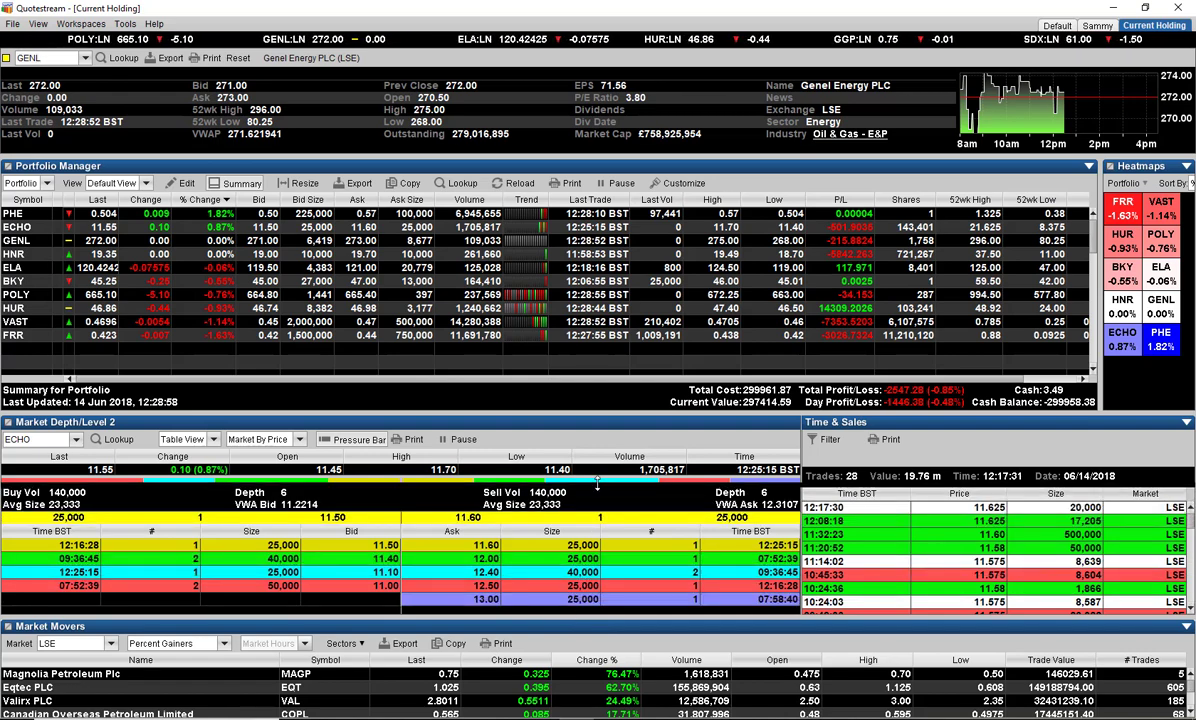
Step: Enlarge the Market Movers pane upward over the market depth area and look through the LSE percent gainers
{"action": "left_click_drag", "start_coordinate": [597, 484], "coordinate": [596, 438]}
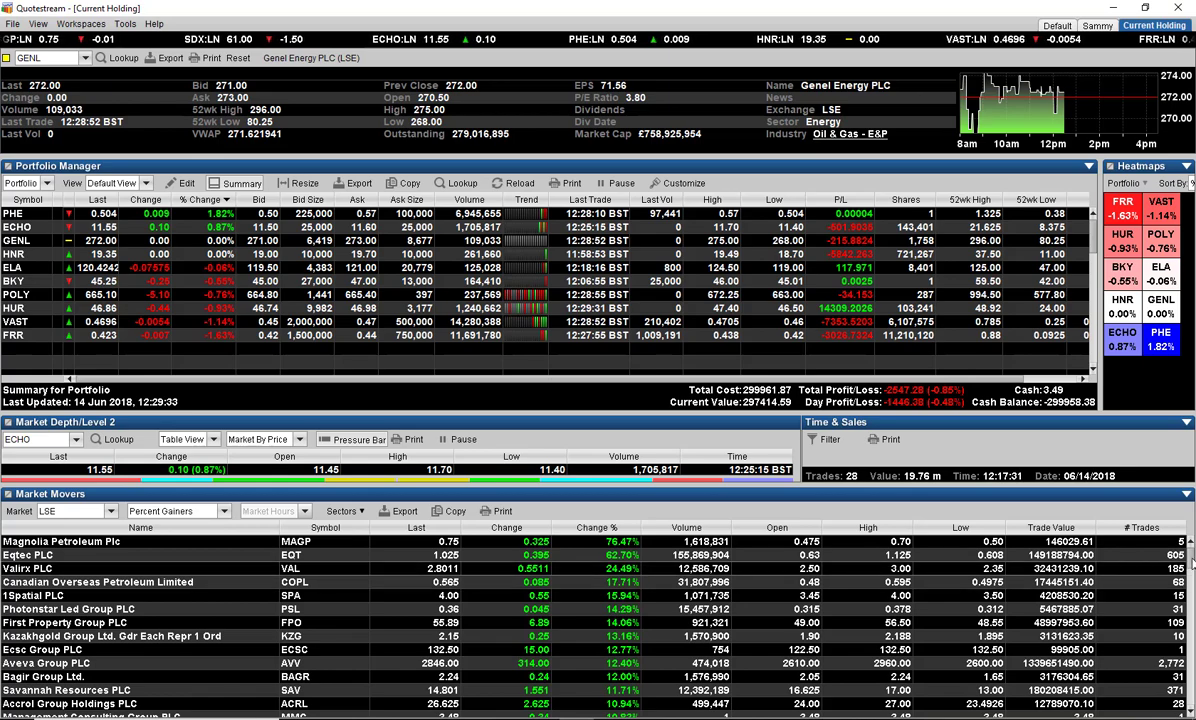
{"action": "scroll", "coordinate": [1190, 565], "scroll_direction": "down", "scroll_amount": 4}
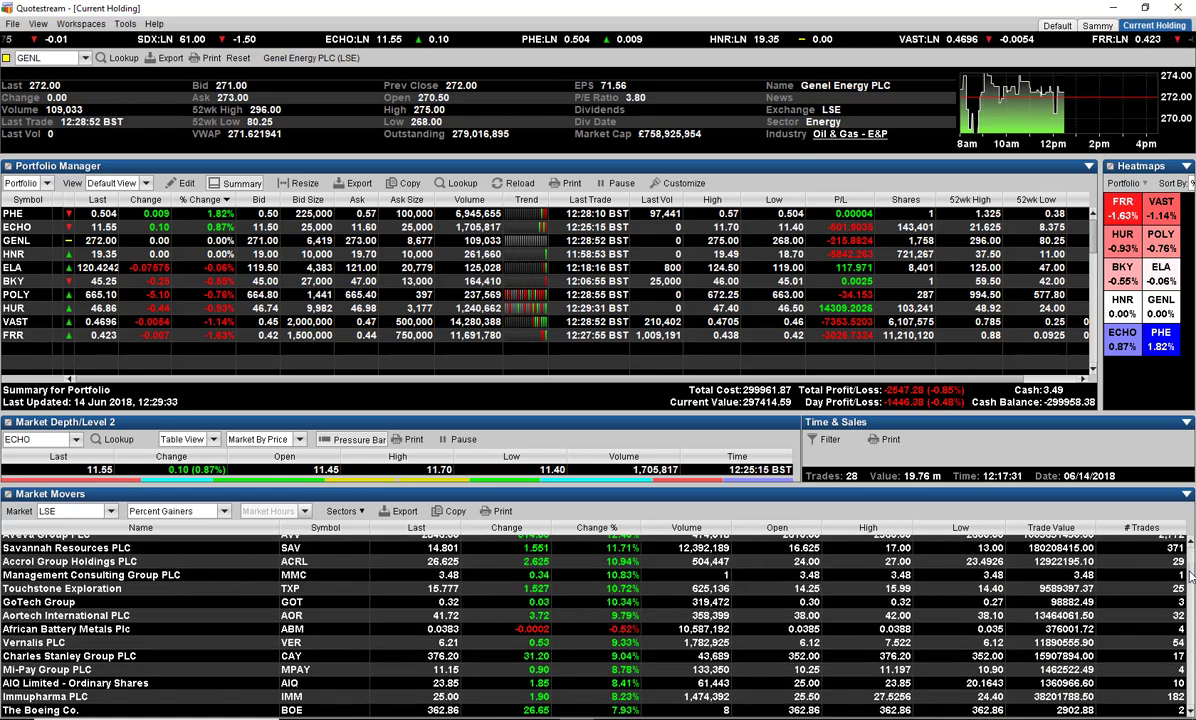
{"action": "scroll", "coordinate": [1190, 580], "scroll_direction": "down", "scroll_amount": 4}
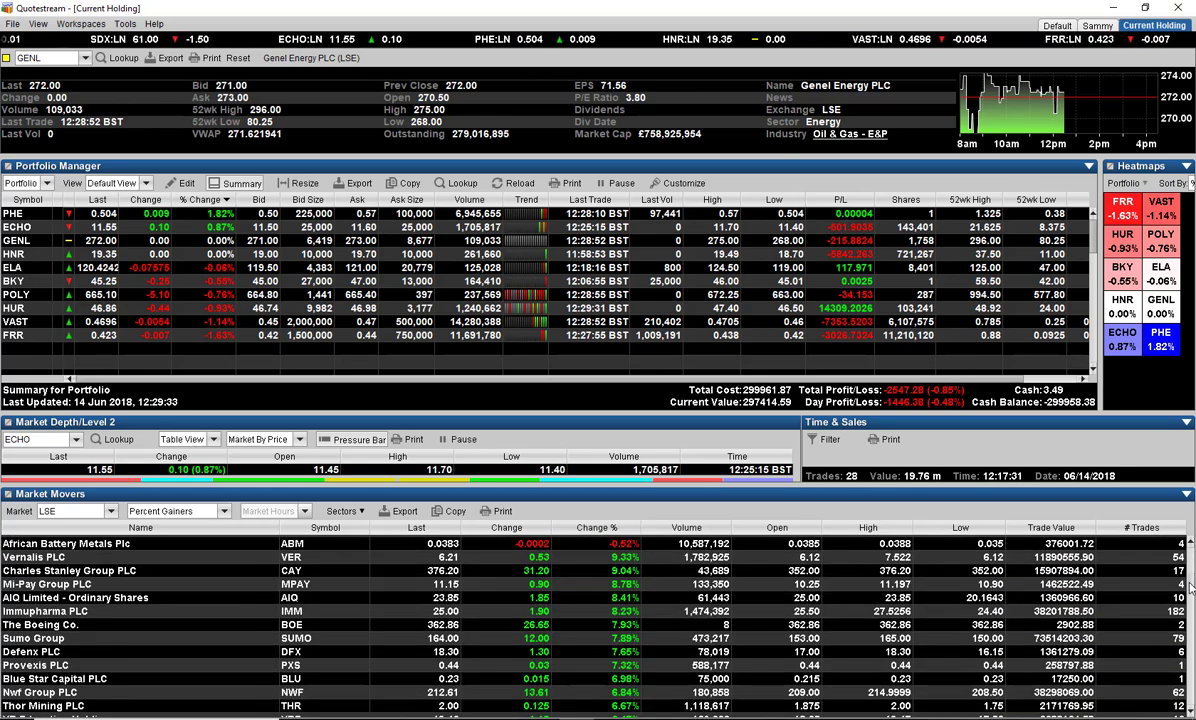
{"action": "scroll", "coordinate": [1189, 596], "scroll_direction": "down", "scroll_amount": 3}
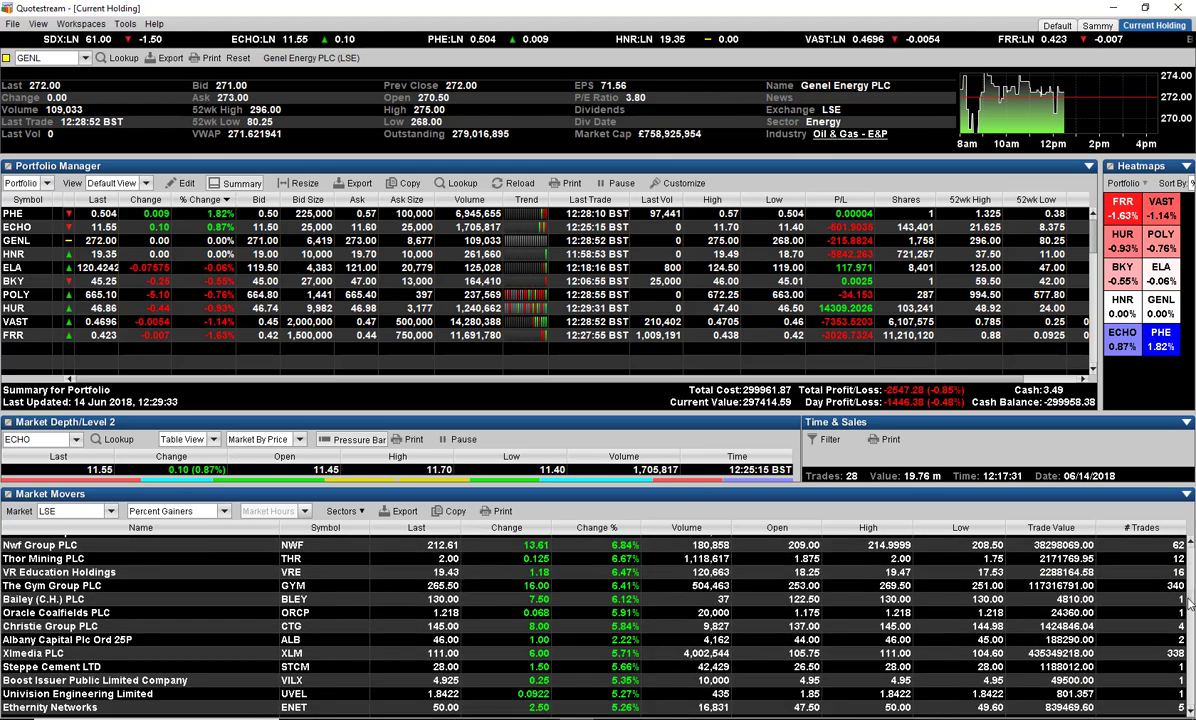
{"action": "scroll", "coordinate": [1190, 612], "scroll_direction": "down", "scroll_amount": 3}
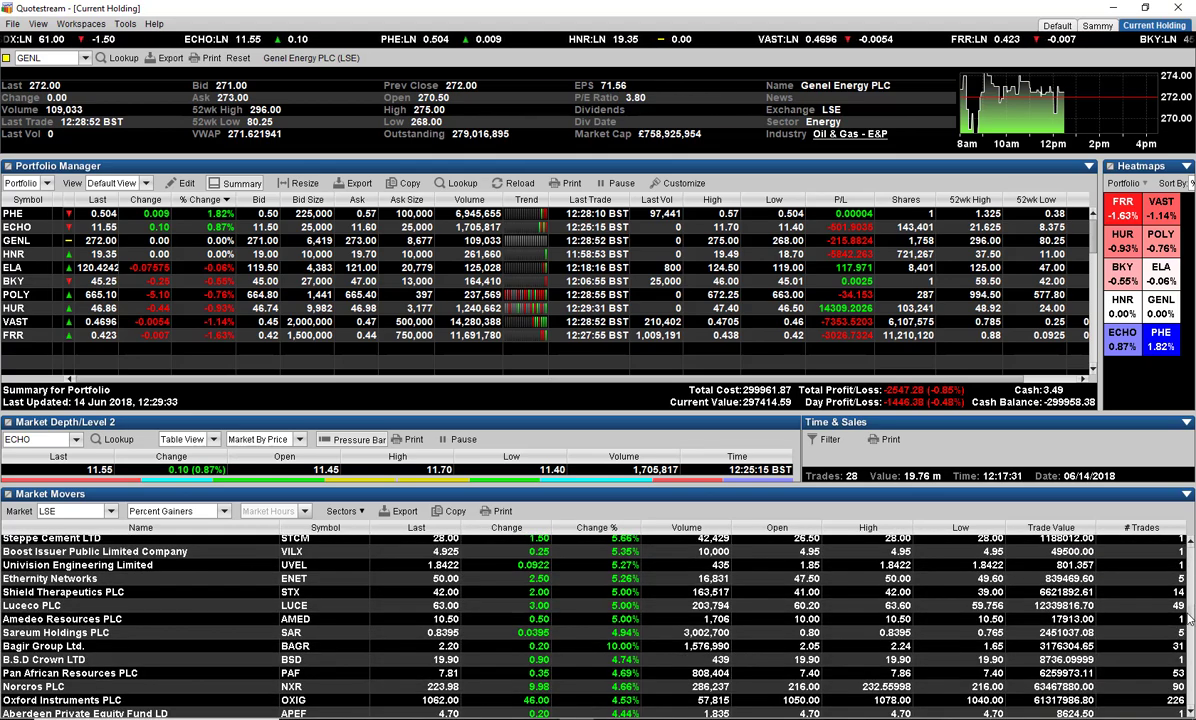
{"action": "scroll", "coordinate": [1190, 626], "scroll_direction": "down", "scroll_amount": 6}
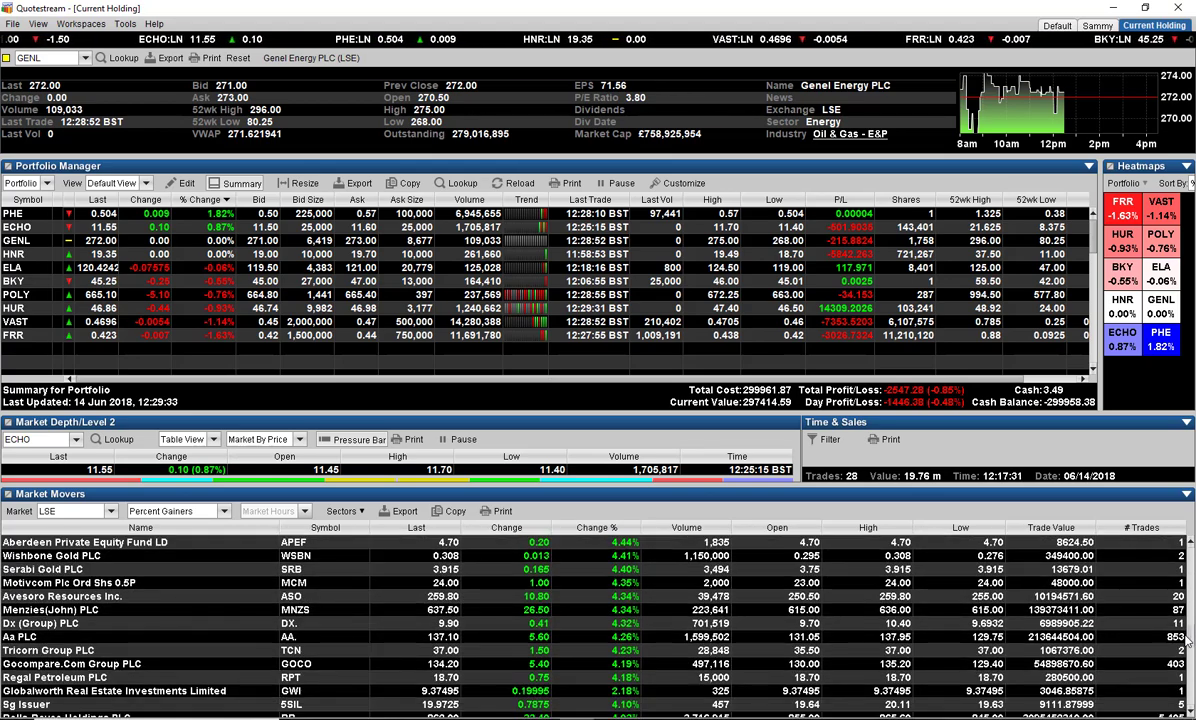
{"action": "scroll", "coordinate": [1184, 650], "scroll_direction": "down", "scroll_amount": 4}
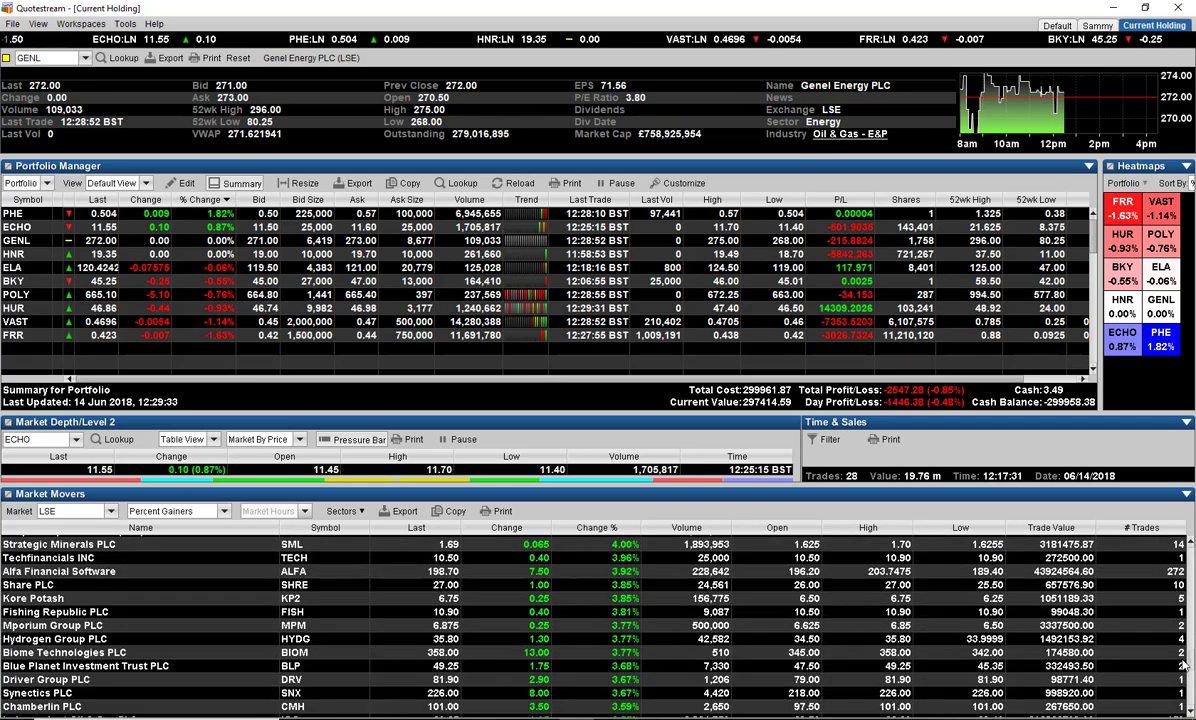
{"action": "scroll", "coordinate": [1184, 668], "scroll_direction": "down", "scroll_amount": 3}
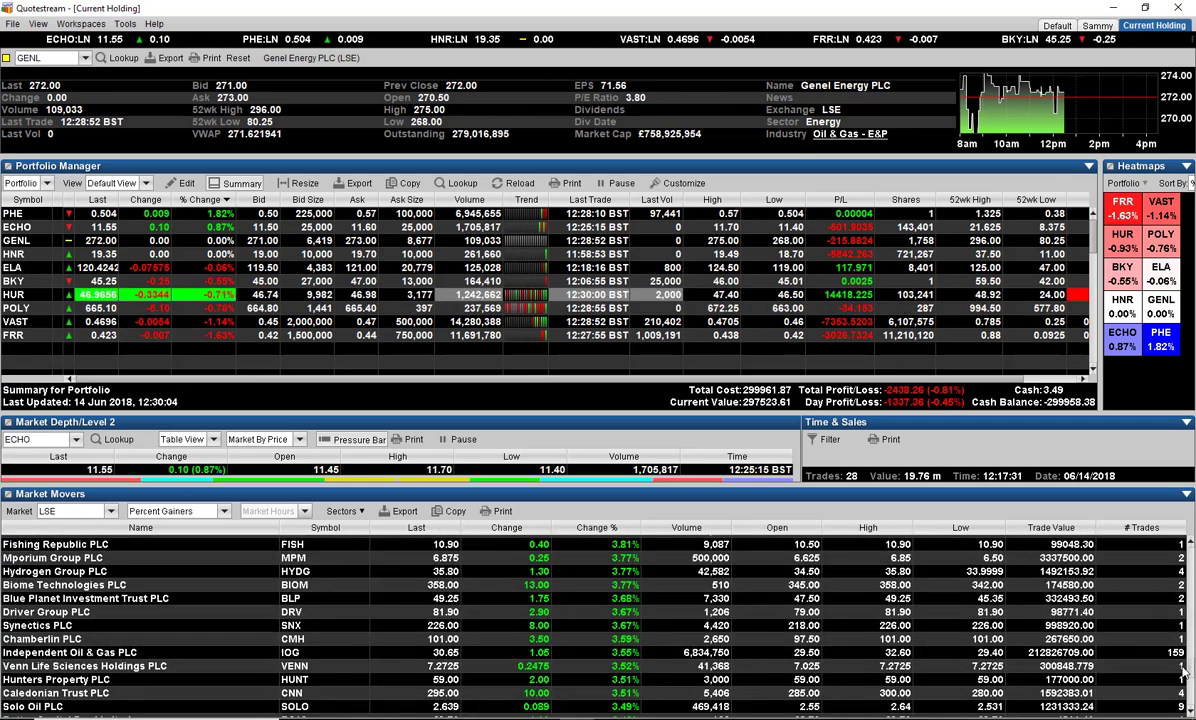
{"action": "scroll", "coordinate": [1184, 678], "scroll_direction": "down", "scroll_amount": 5}
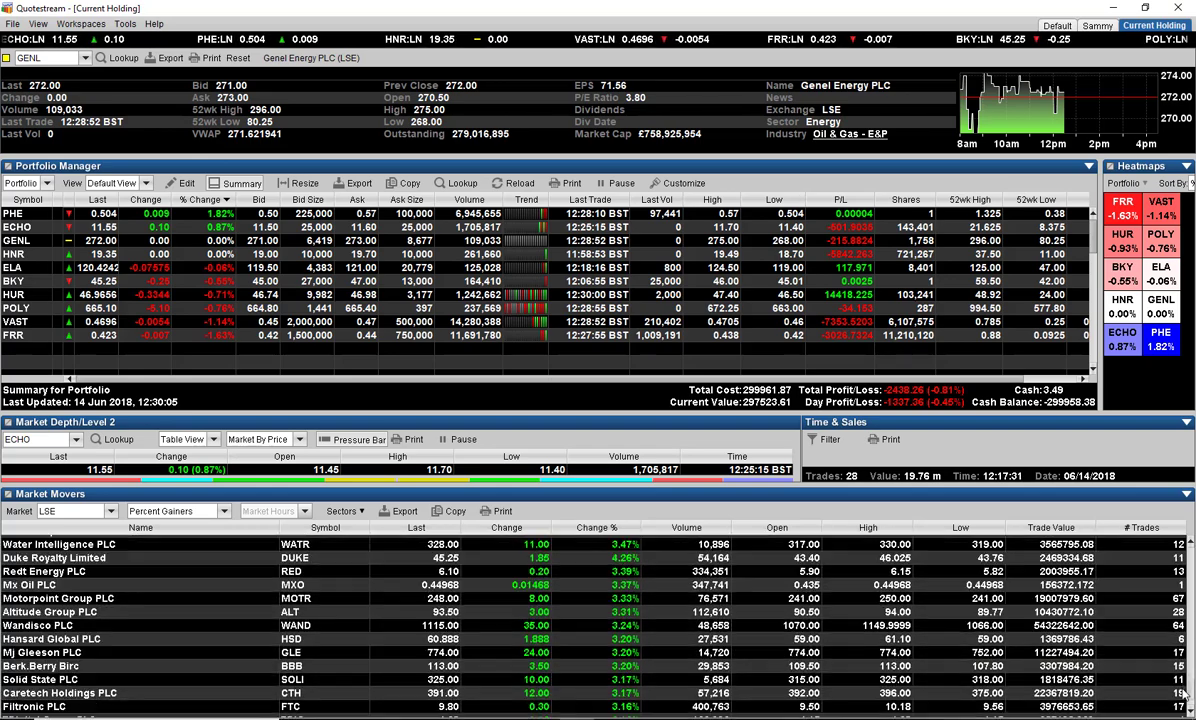
{"action": "scroll", "coordinate": [1170, 620], "scroll_direction": "up", "scroll_amount": 12}
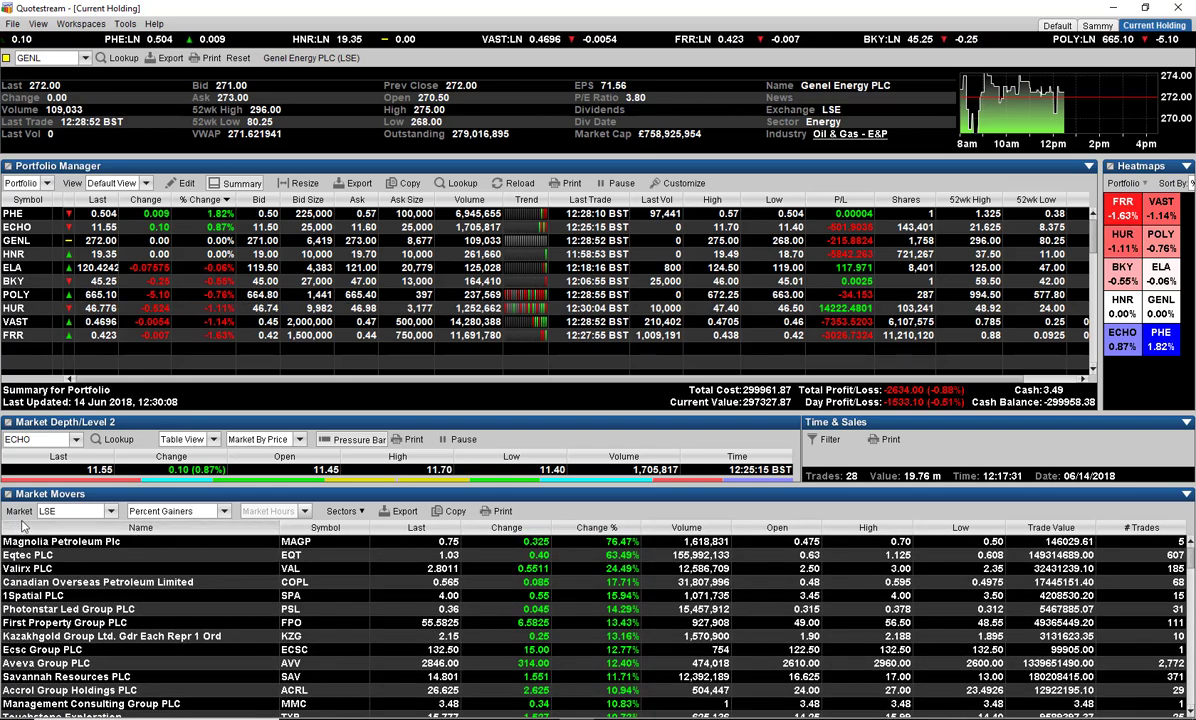
Step: Show the Market Movers for NYSE, and return the market to LSE
{"action": "left_click", "coordinate": [55, 512]}
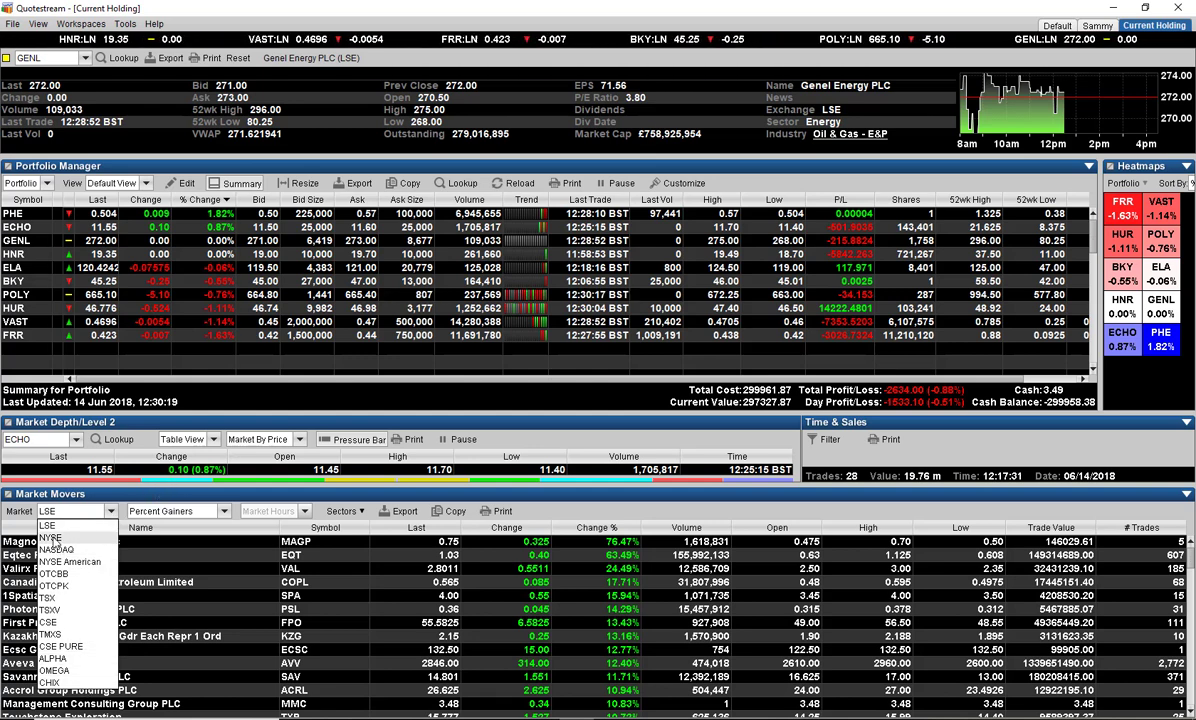
{"action": "left_click", "coordinate": [54, 539]}
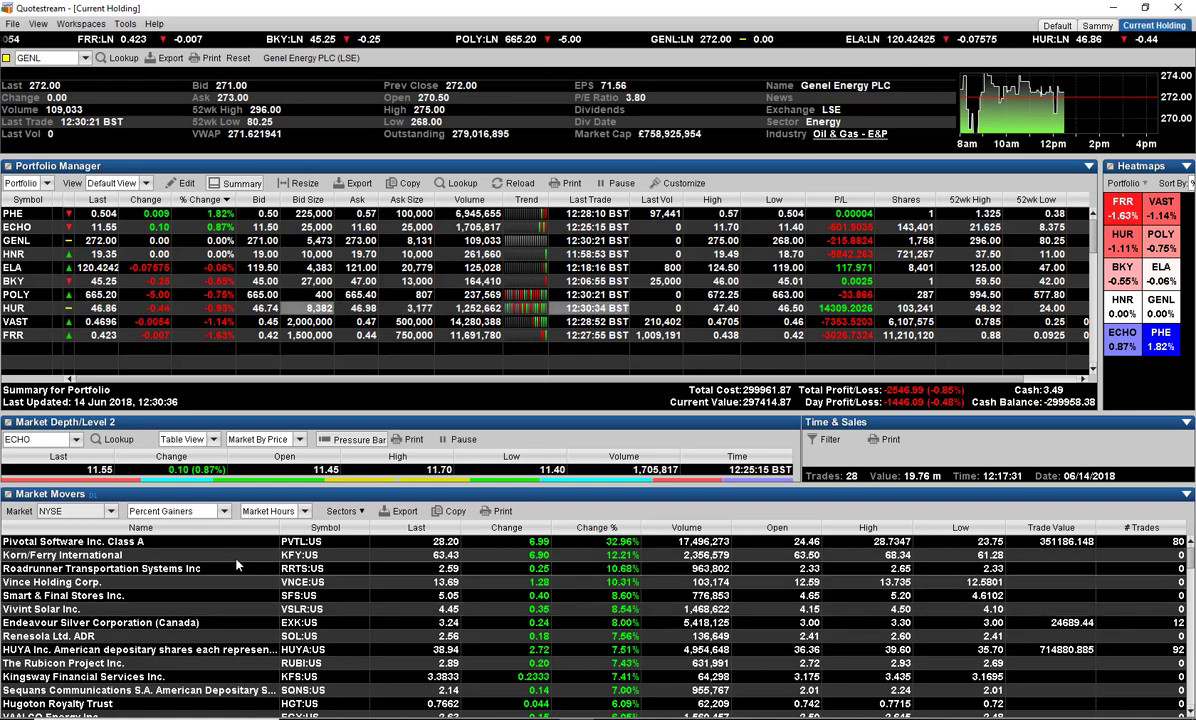
{"action": "left_click", "coordinate": [111, 514]}
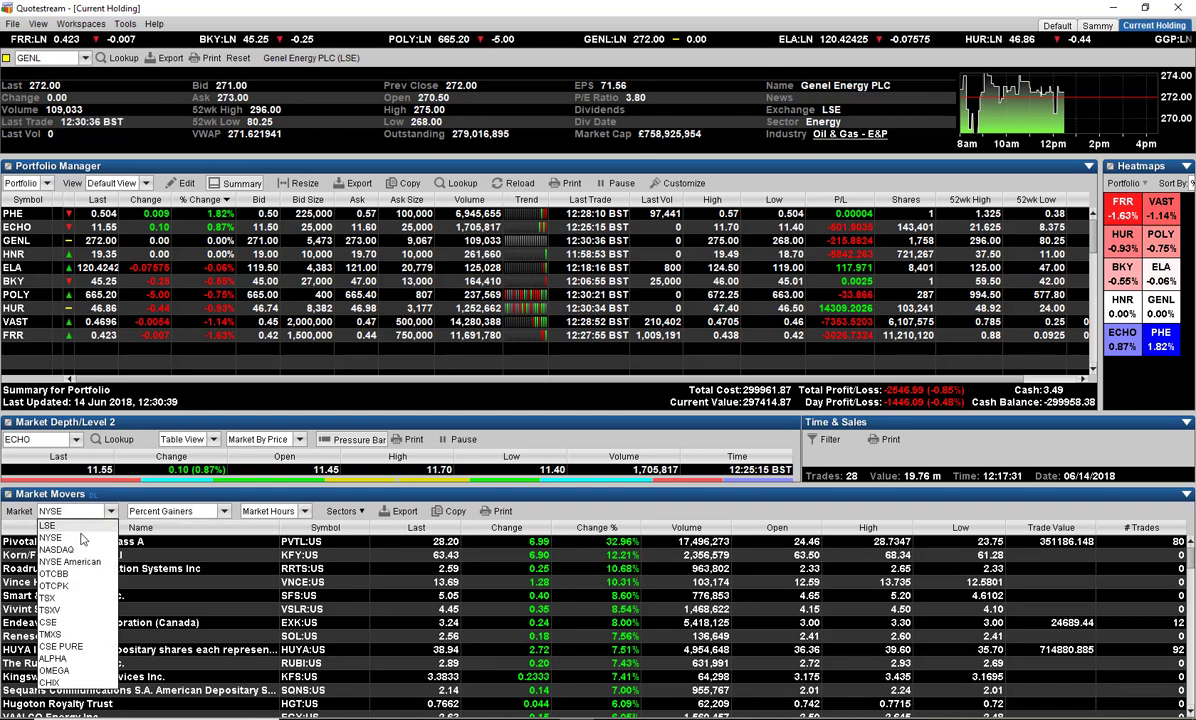
{"action": "left_click", "coordinate": [60, 545]}
Step: Switch the LSE Market Movers list to Percent Decliners
{"action": "left_click", "coordinate": [190, 513]}
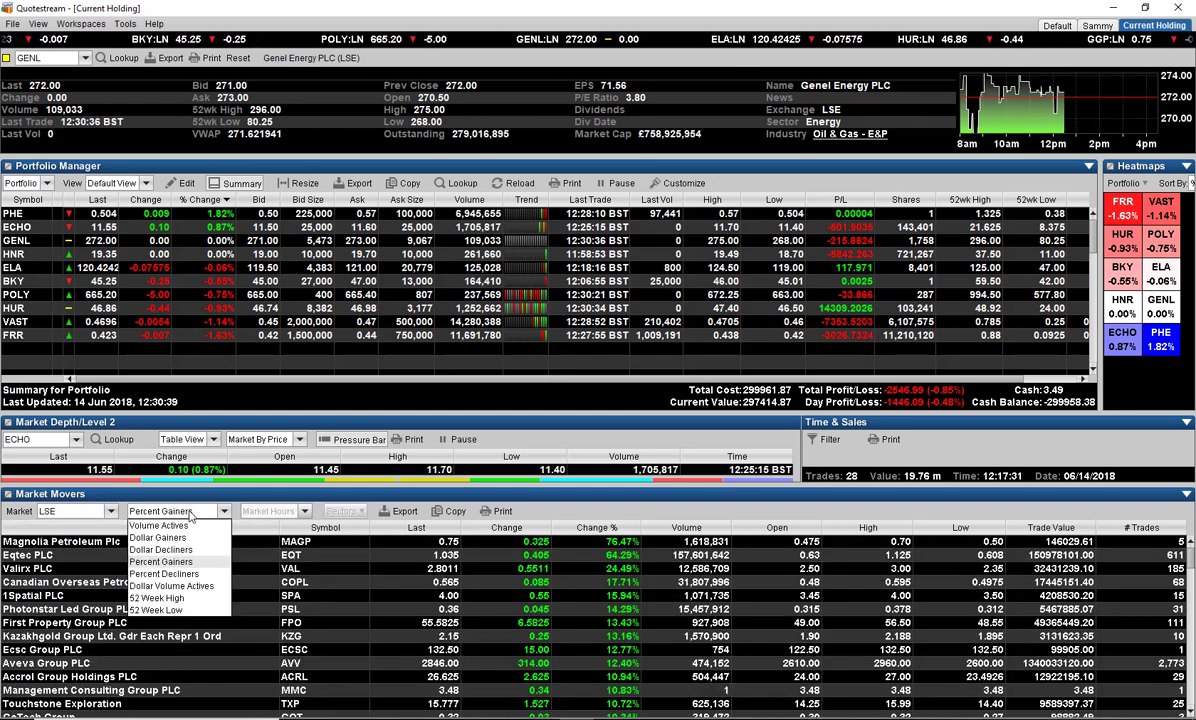
{"action": "left_click", "coordinate": [172, 575]}
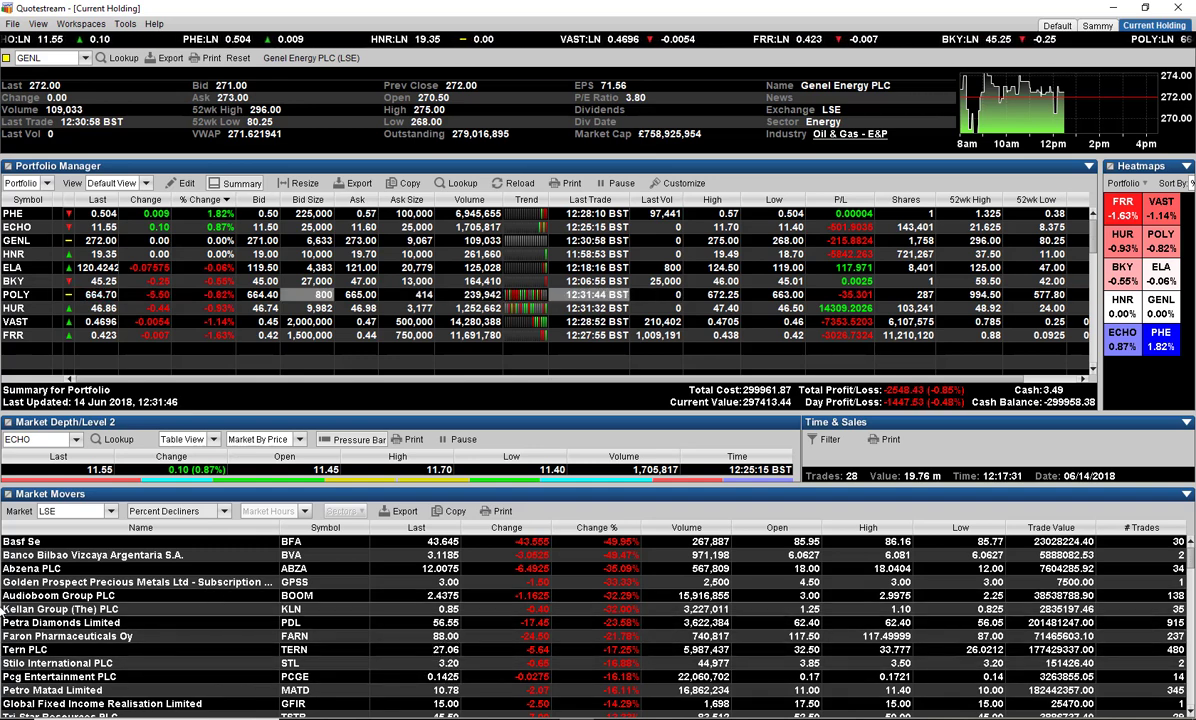
Step: Look through the LSE percent decliners from the largest falls to the smaller ones, and return to the start of the list
{"action": "scroll", "coordinate": [400, 593], "scroll_direction": "down", "scroll_amount": 5}
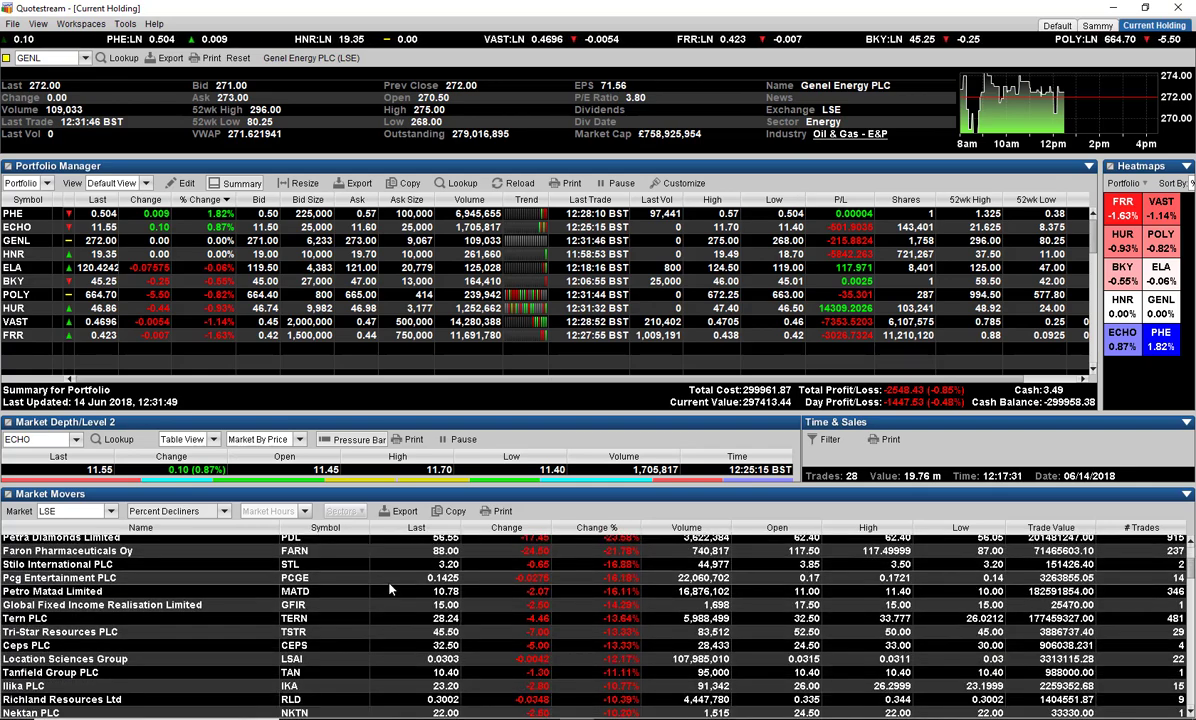
{"action": "scroll", "coordinate": [388, 597], "scroll_direction": "down", "scroll_amount": 4}
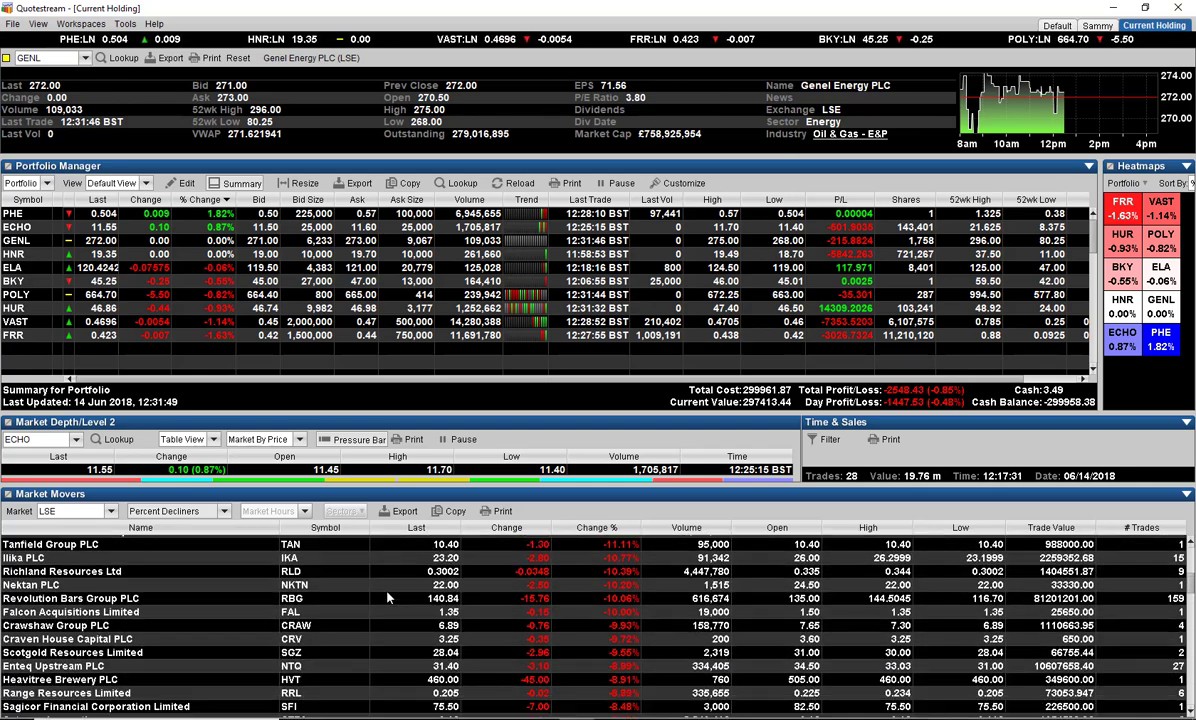
{"action": "scroll", "coordinate": [388, 598], "scroll_direction": "down", "scroll_amount": 5}
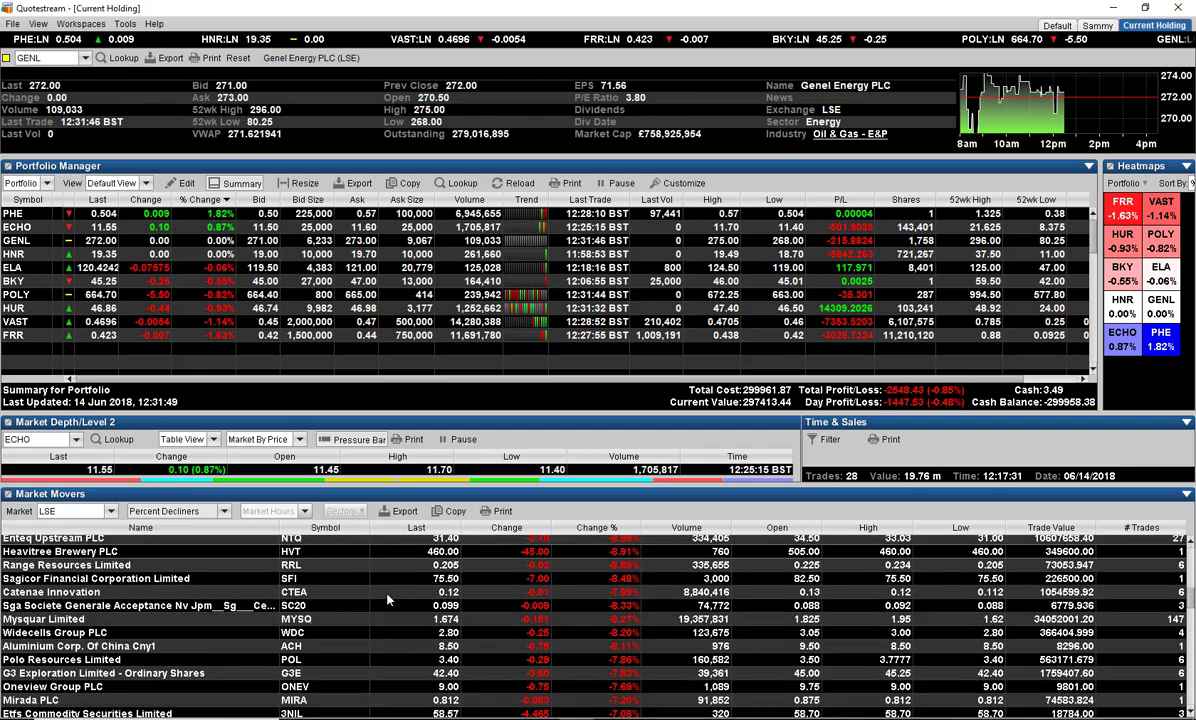
{"action": "scroll", "coordinate": [388, 600], "scroll_direction": "down", "scroll_amount": 8}
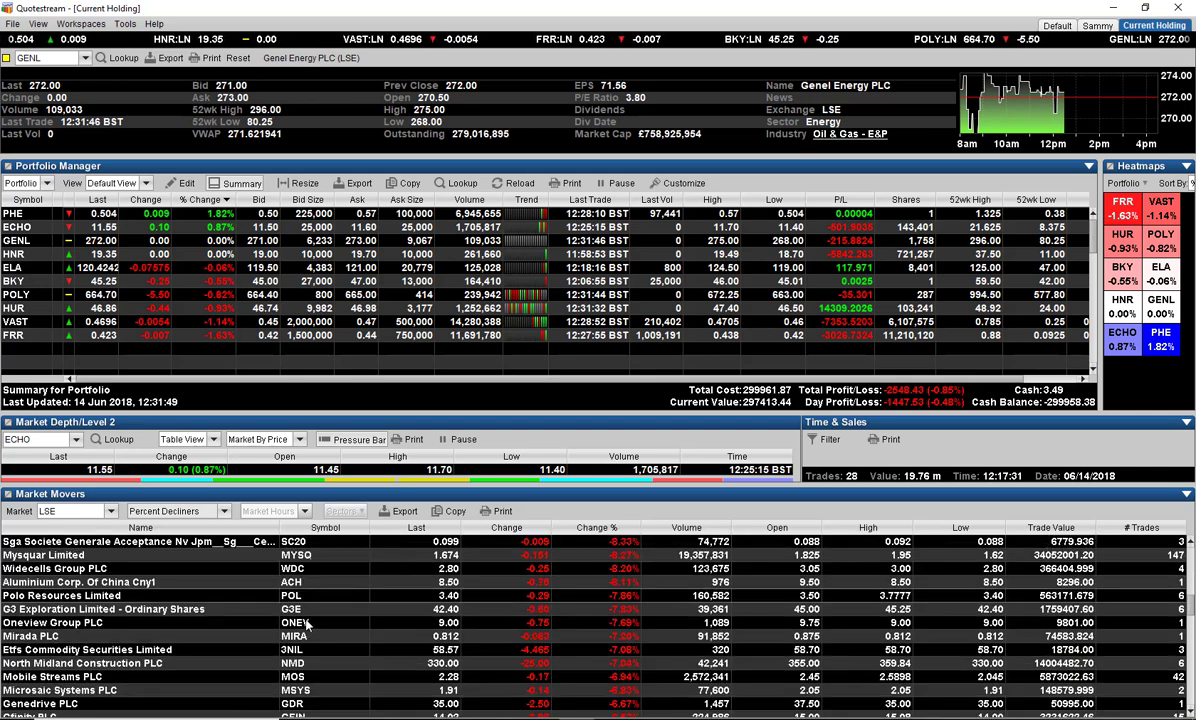
{"action": "scroll", "coordinate": [309, 636], "scroll_direction": "down", "scroll_amount": 2}
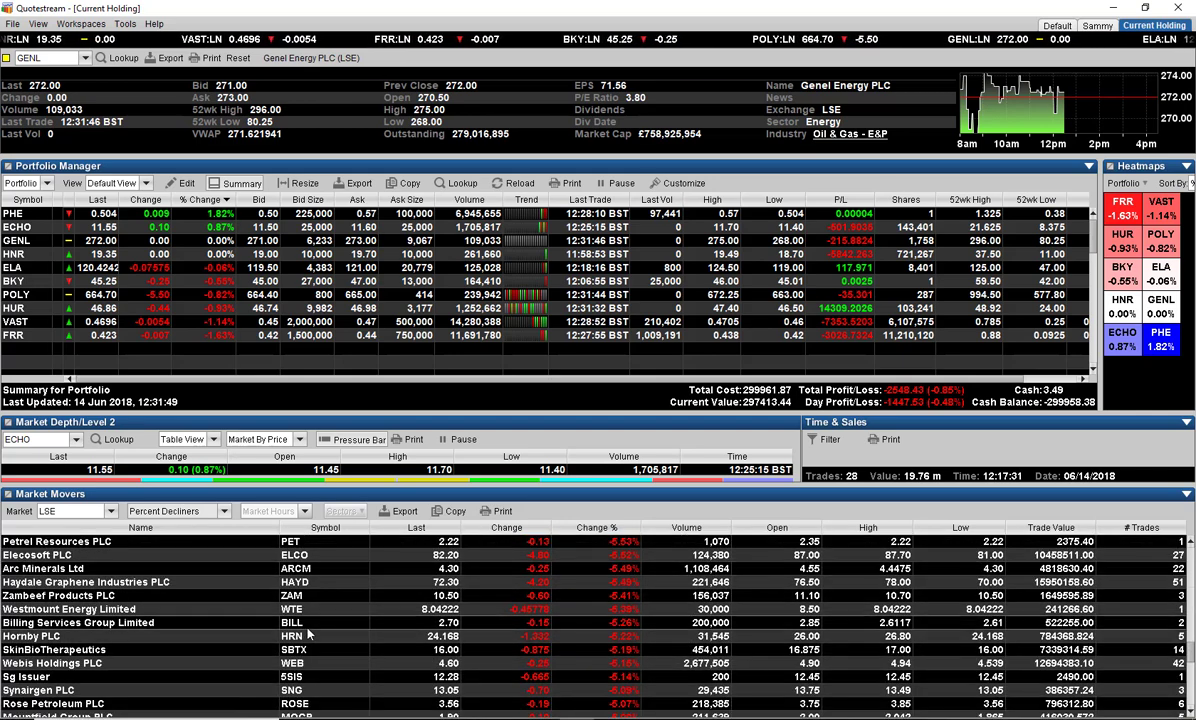
{"action": "scroll", "coordinate": [309, 636], "scroll_direction": "down", "scroll_amount": 3}
{"action": "scroll", "coordinate": [309, 636], "scroll_direction": "down", "scroll_amount": 3}
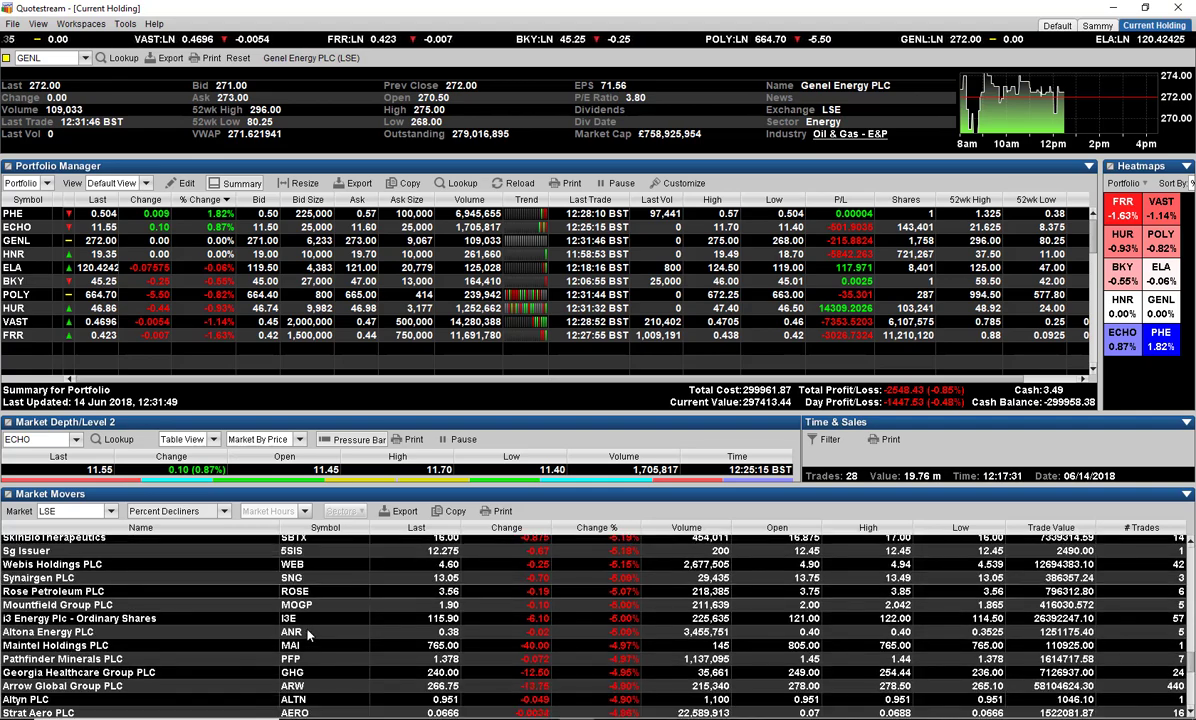
{"action": "scroll", "coordinate": [309, 636], "scroll_direction": "down", "scroll_amount": 3}
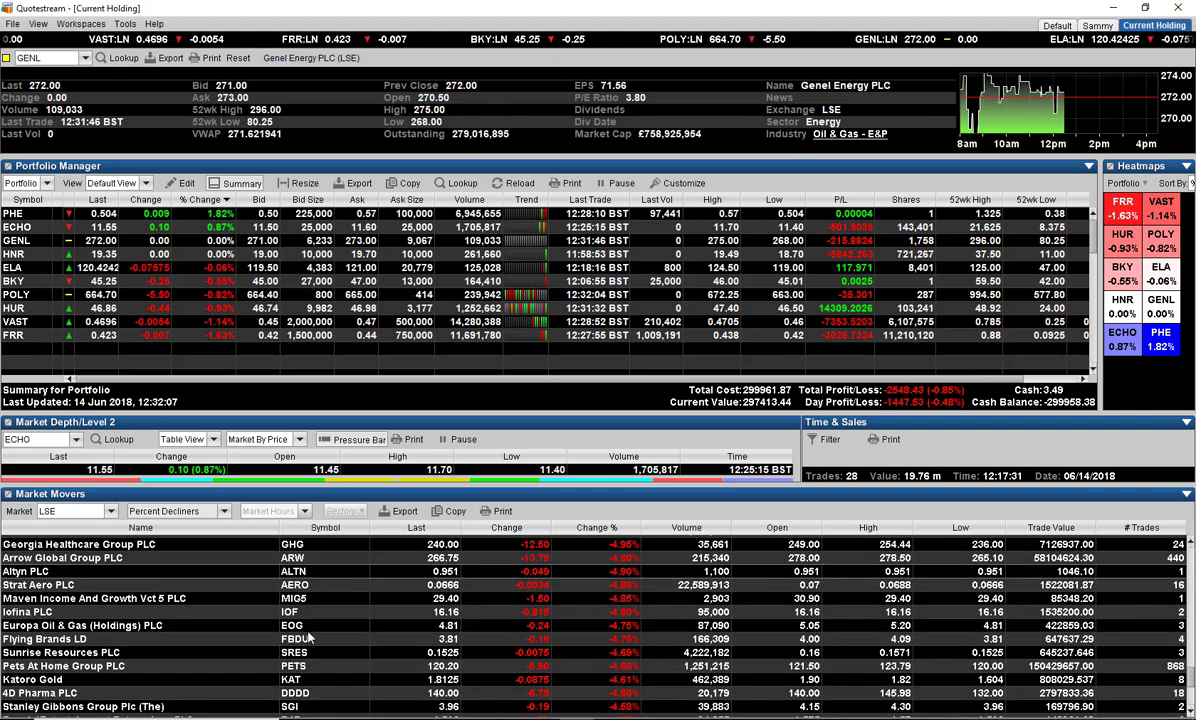
{"action": "scroll", "coordinate": [316, 640], "scroll_direction": "down", "scroll_amount": 3}
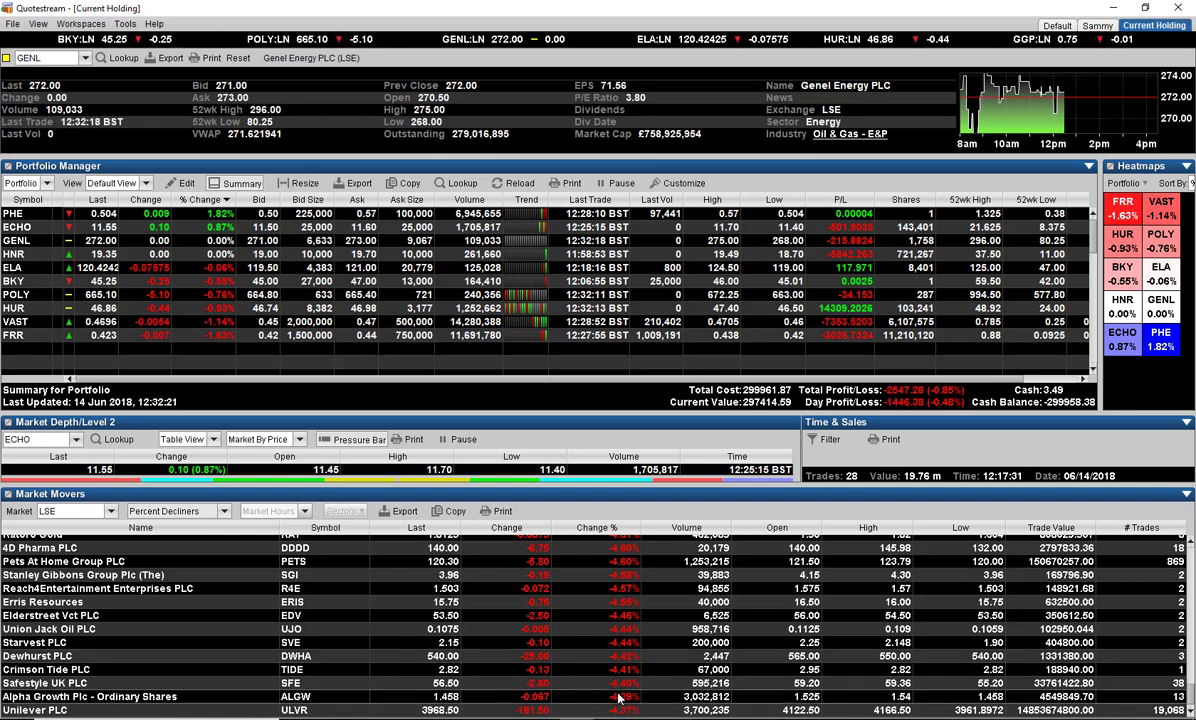
{"action": "scroll", "coordinate": [640, 680], "scroll_direction": "up", "scroll_amount": 1}
{"action": "scroll", "coordinate": [640, 680], "scroll_direction": "up", "scroll_amount": 7}
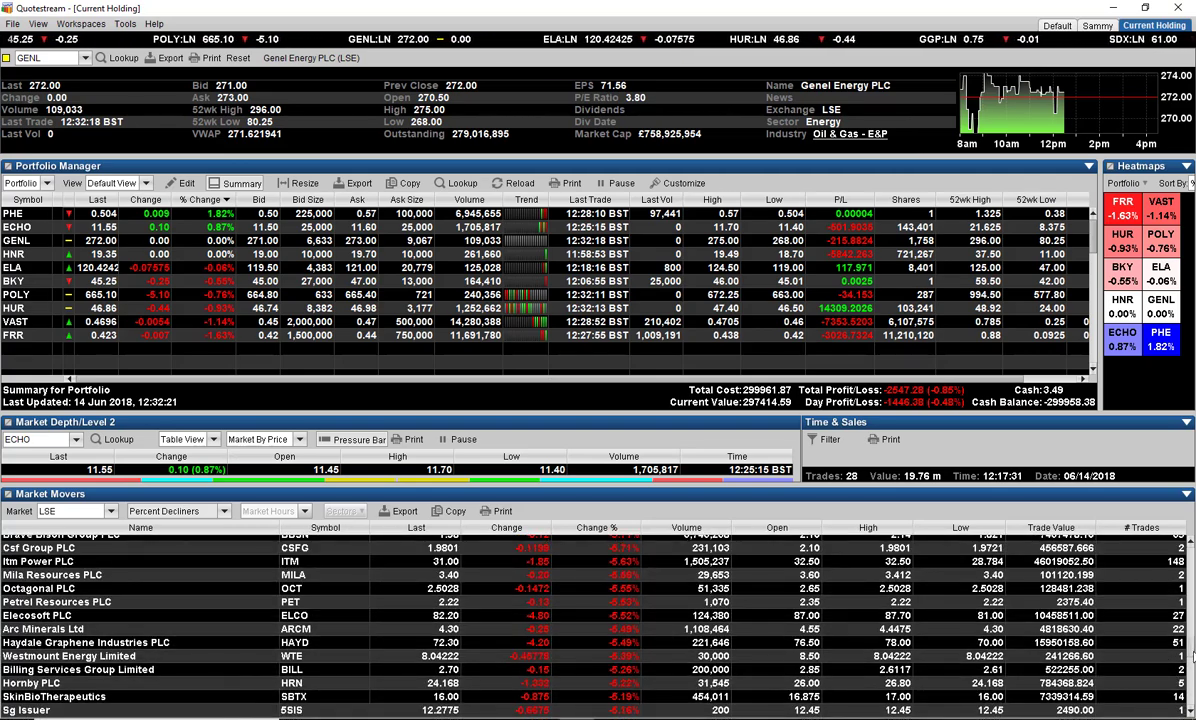
{"action": "scroll", "coordinate": [1114, 590], "scroll_direction": "up", "scroll_amount": 10}
{"action": "scroll", "coordinate": [1191, 580], "scroll_direction": "up", "scroll_amount": 4}
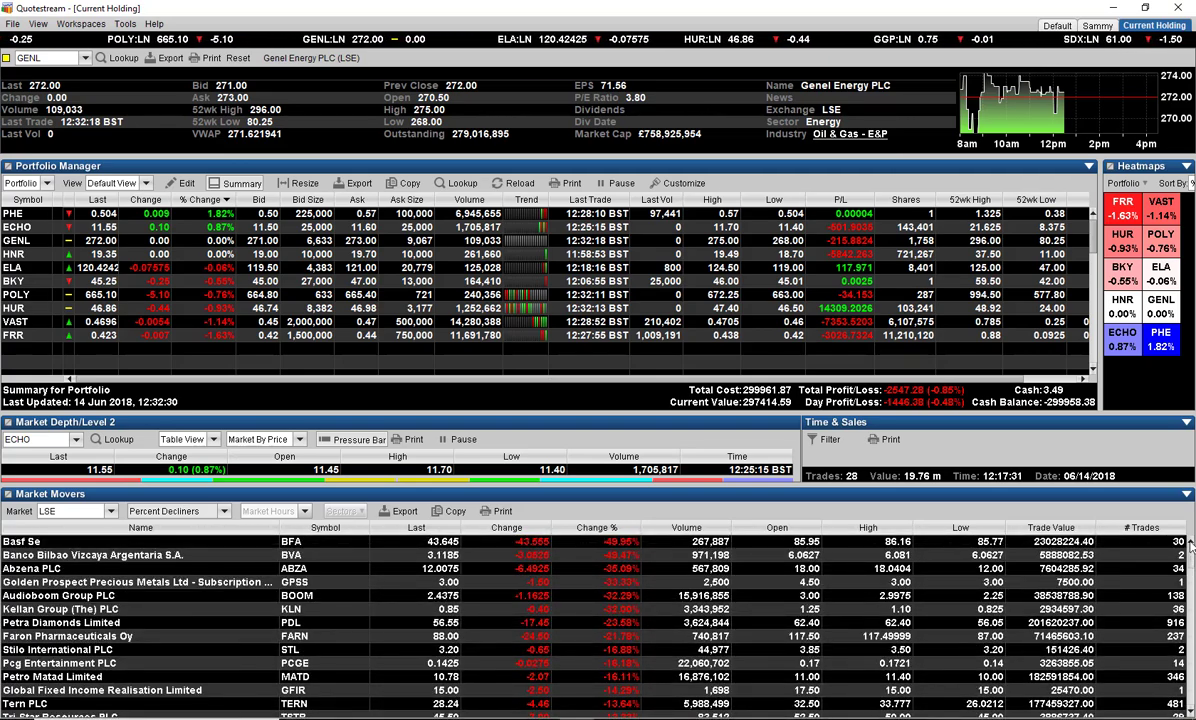